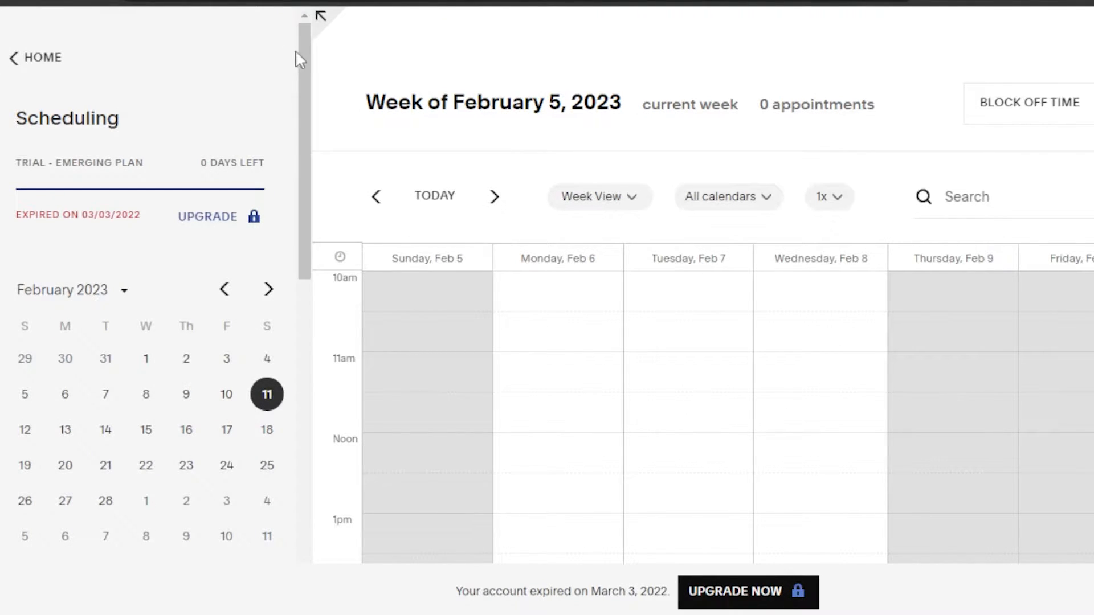
Open the Appearance settings under Customize Appearance for the client scheduling page.
drag(302, 63, 299, 220)
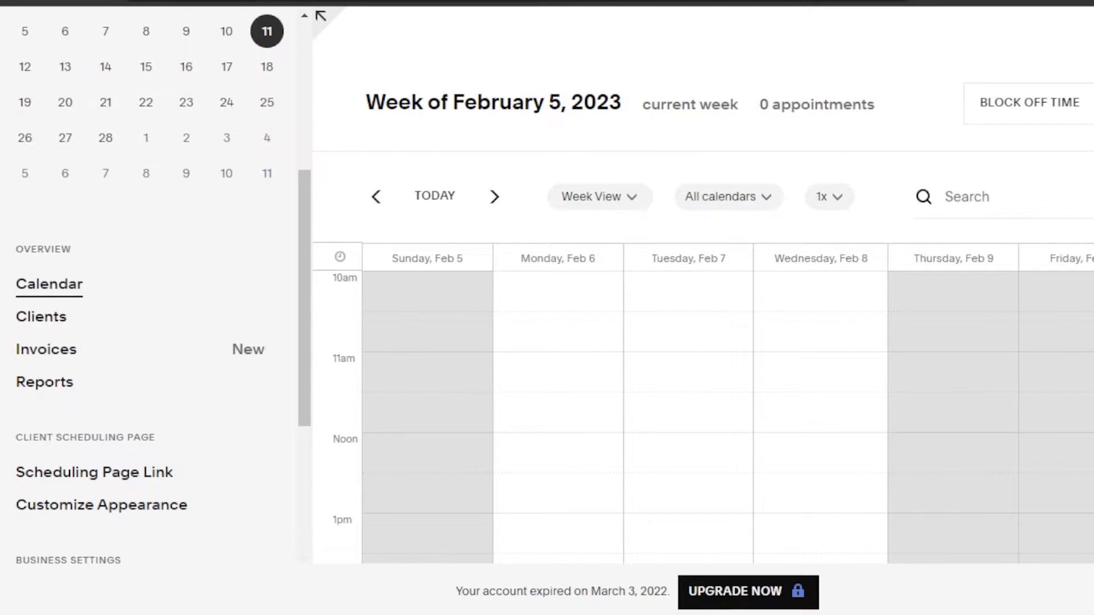
drag(307, 247, 303, 73)
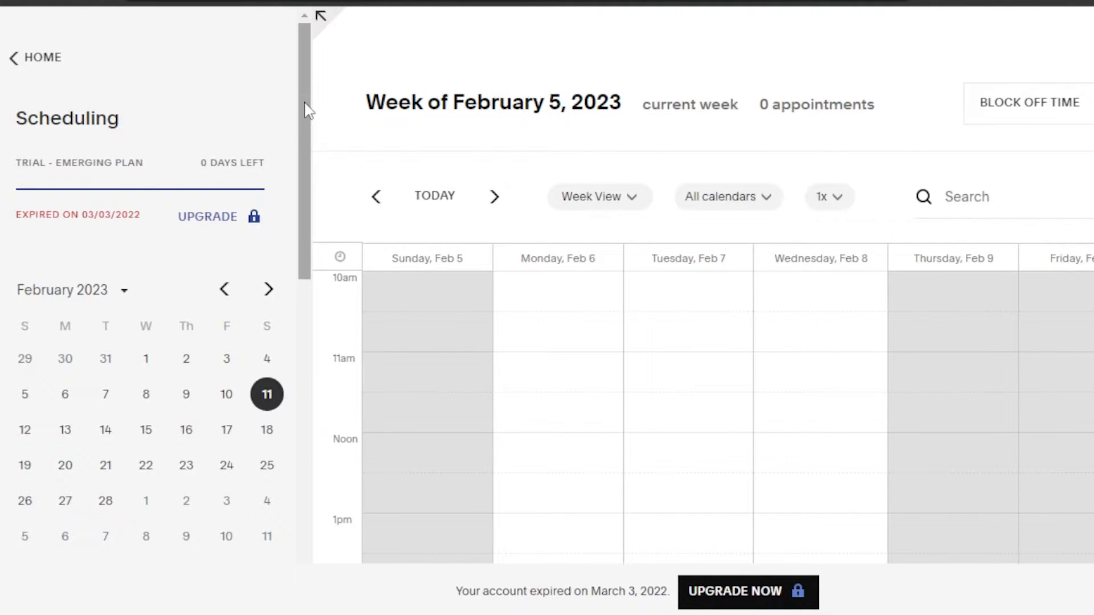
drag(307, 111, 307, 336)
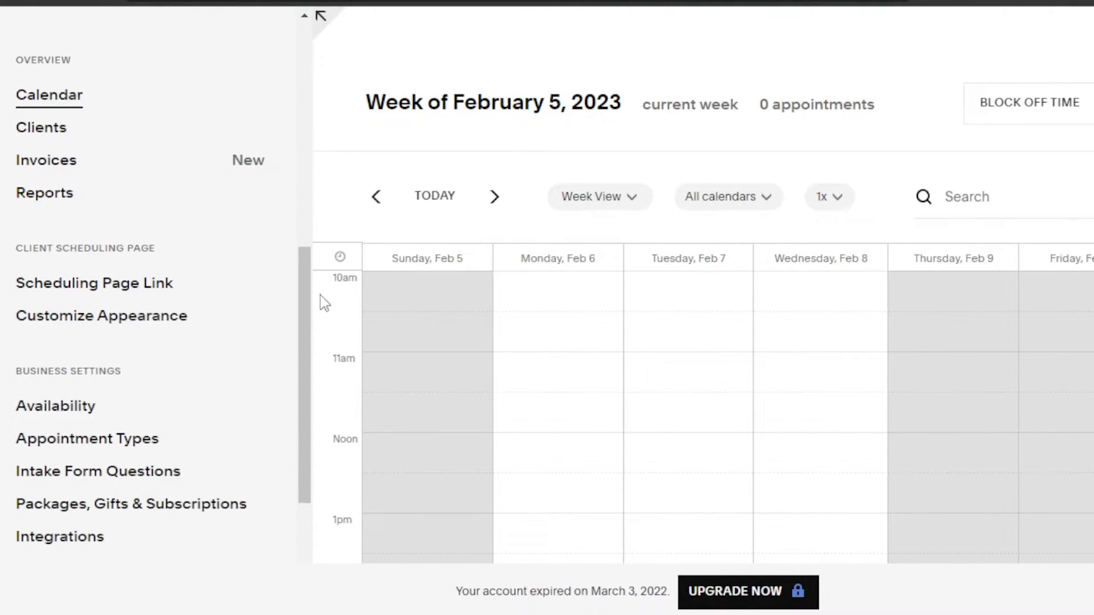
drag(311, 311, 310, 305)
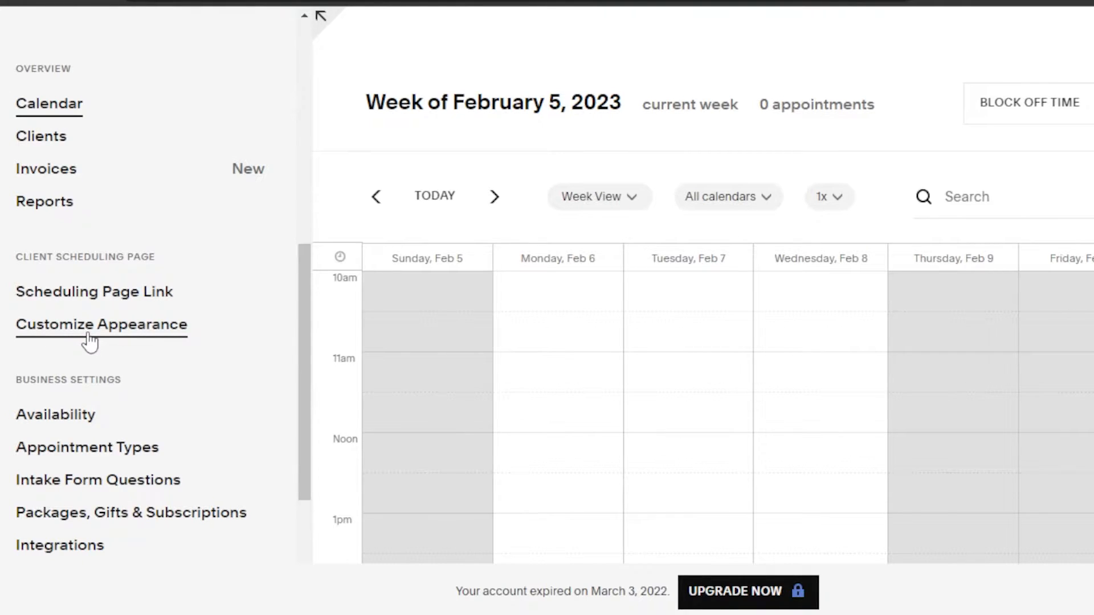
click(90, 341)
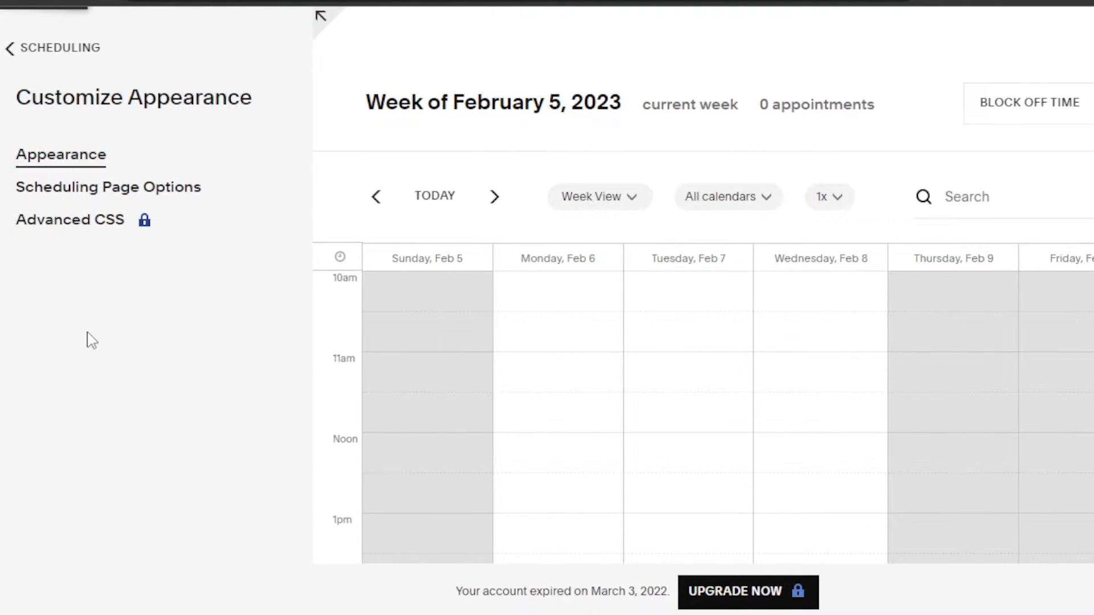
click(67, 163)
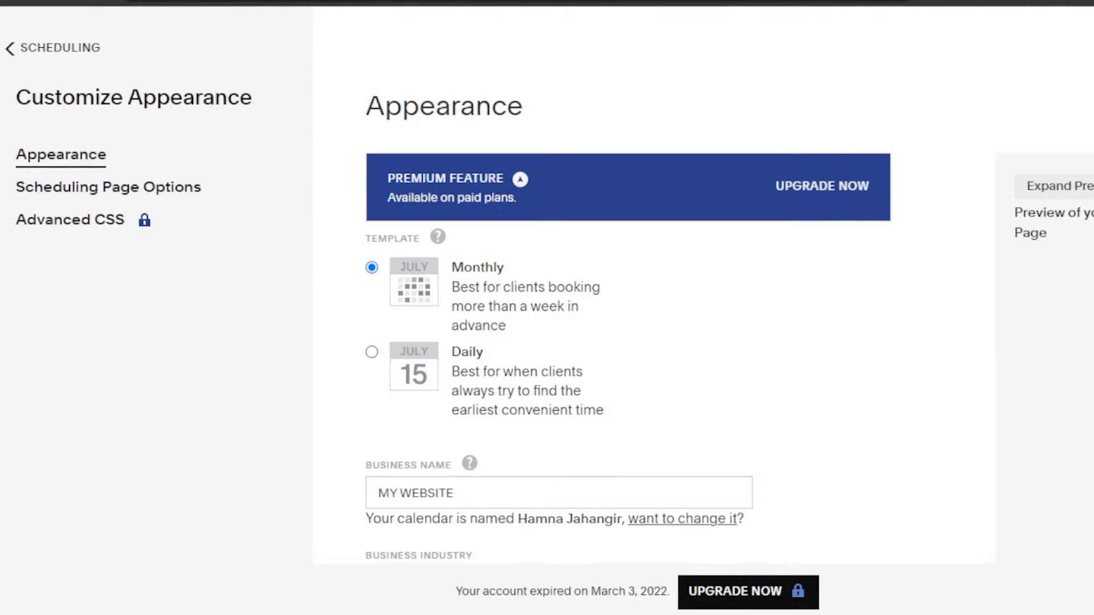
Look through the Appearance settings, from template, business name and logo to scheduling instructions, time format, language and time zone.
scroll(705, 98, down, 3)
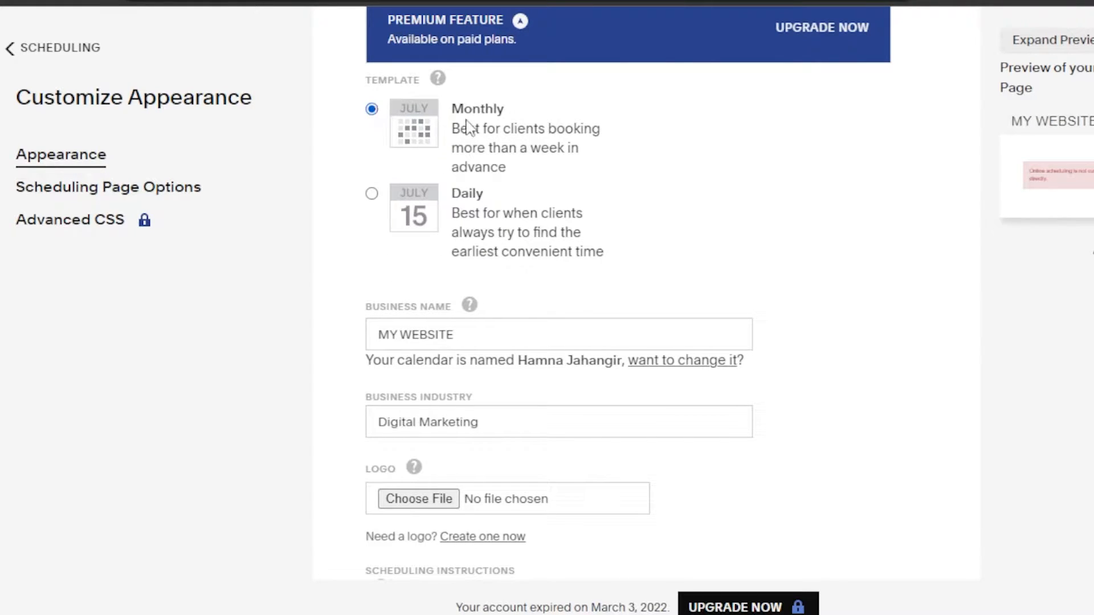
scroll(626, 291, down, 3)
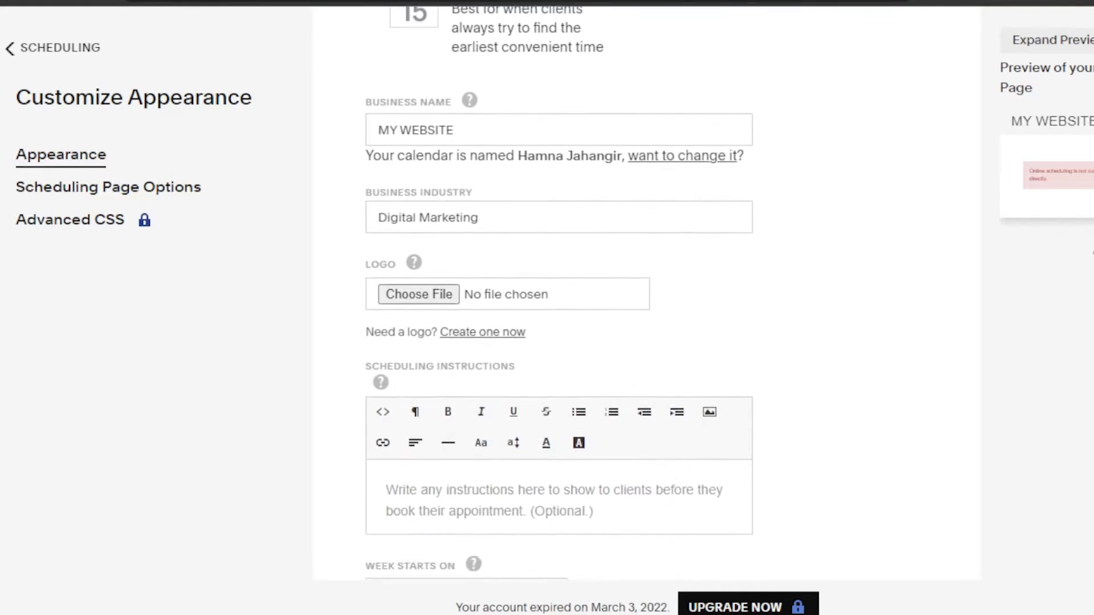
scroll(554, 139, down, 1)
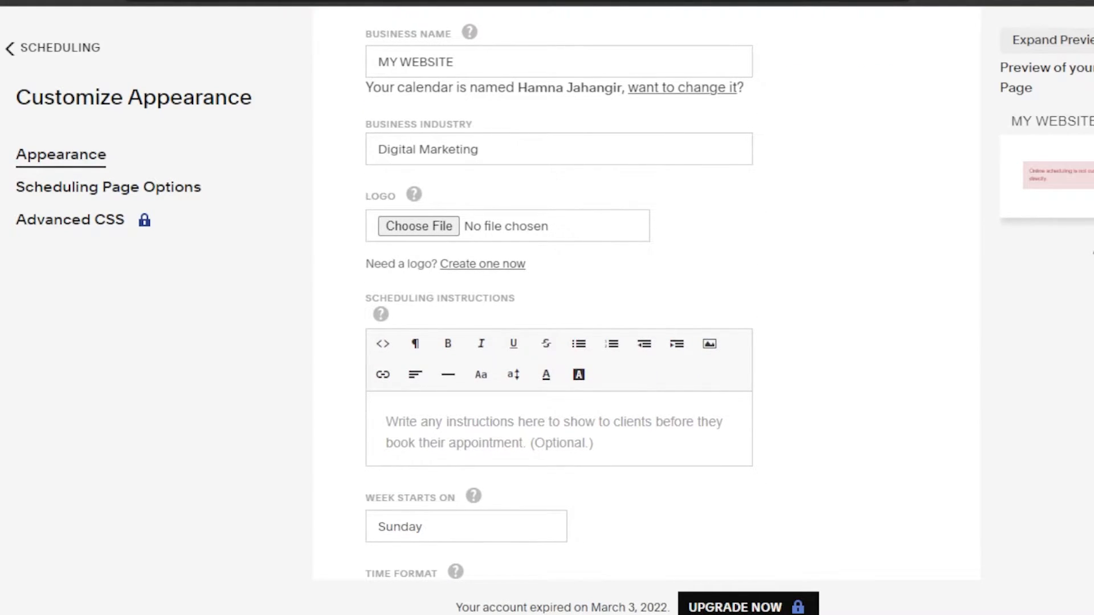
scroll(559, 291, down, 2)
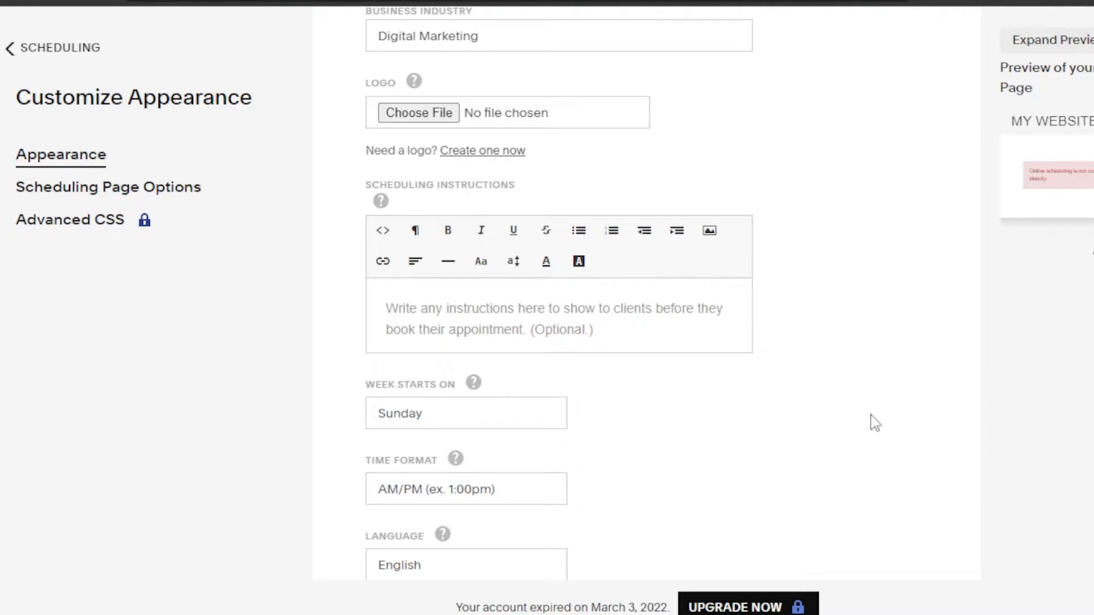
scroll(647, 307, down, 1)
scroll(646, 308, down, 4)
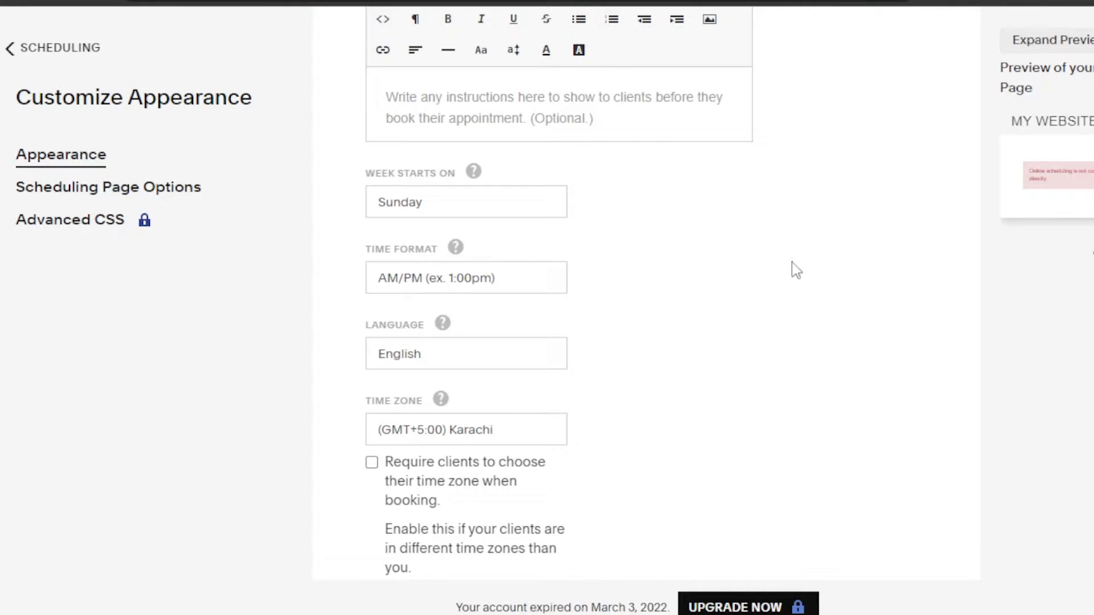
scroll(780, 194, up, 3)
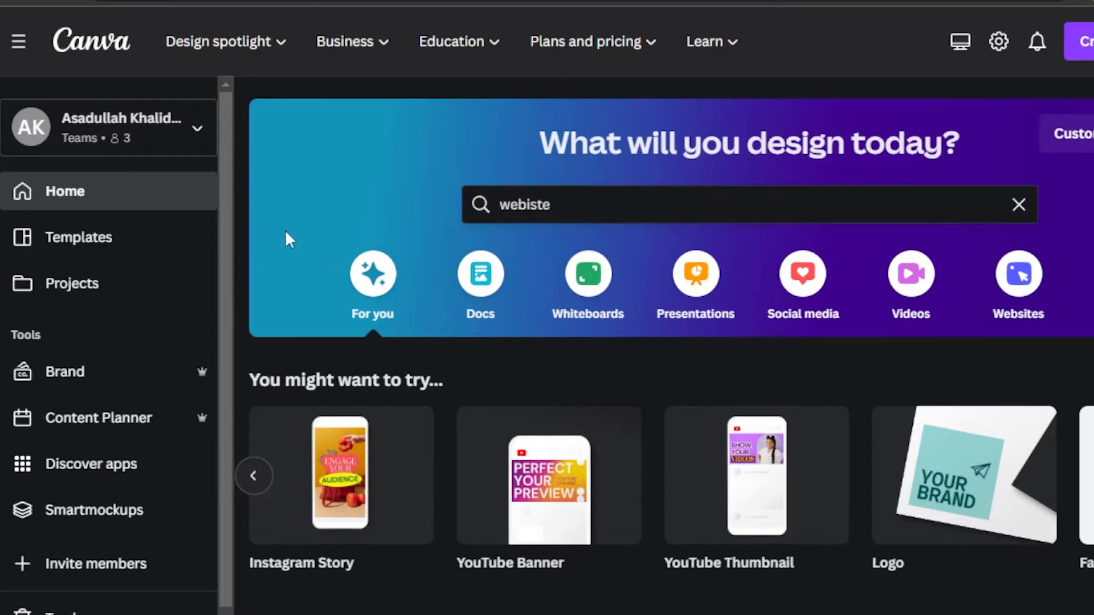
scroll(226, 186, down, 1)
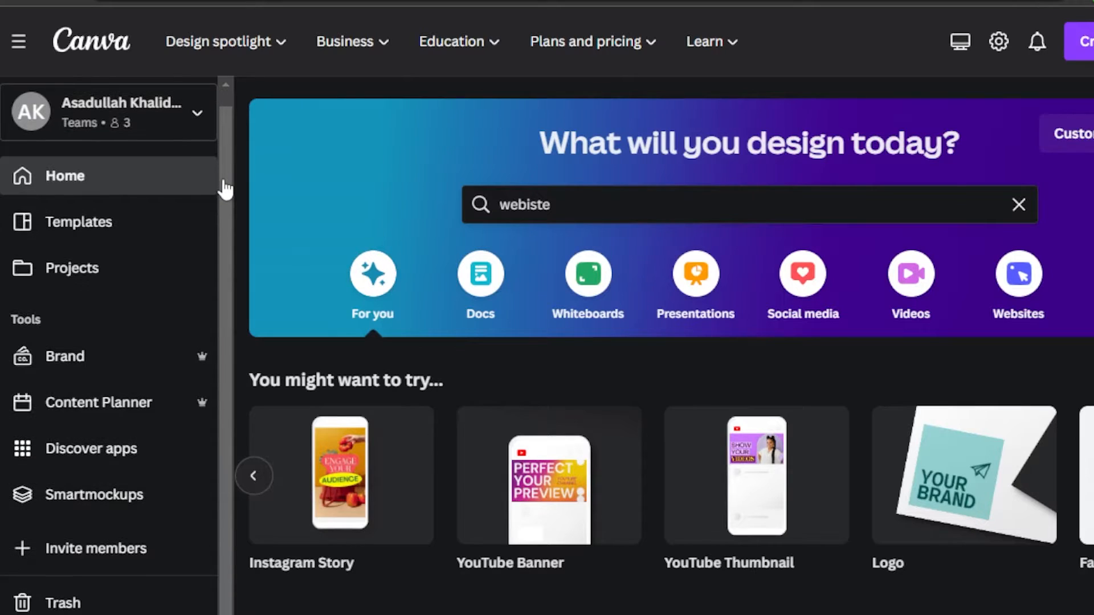
scroll(225, 147, up, 1)
mouse_move(226, 42)
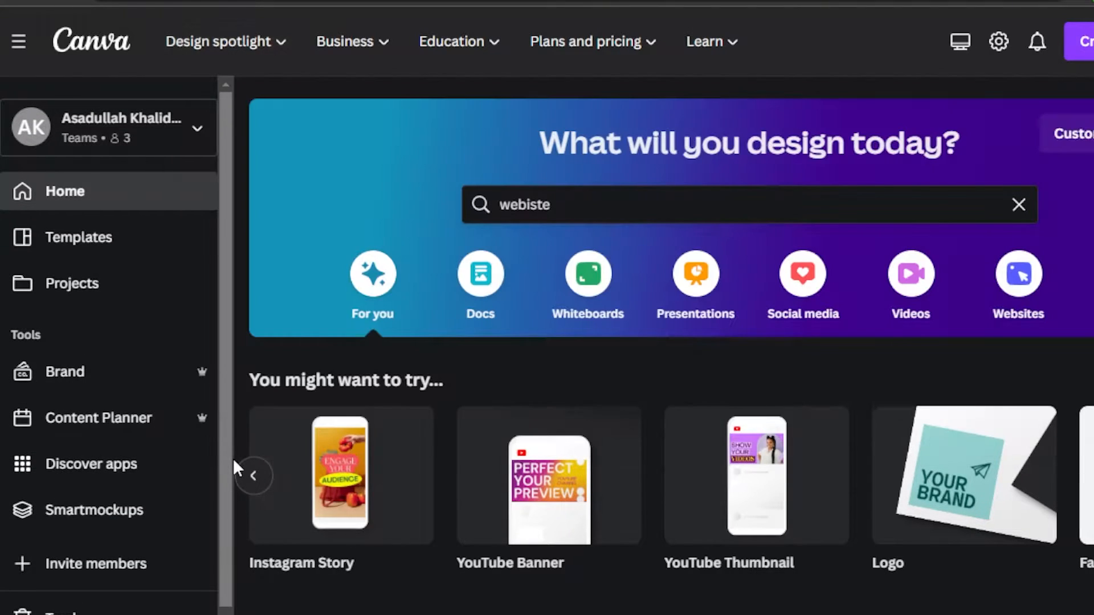
scroll(227, 484, down, 1)
scroll(225, 456, up, 1)
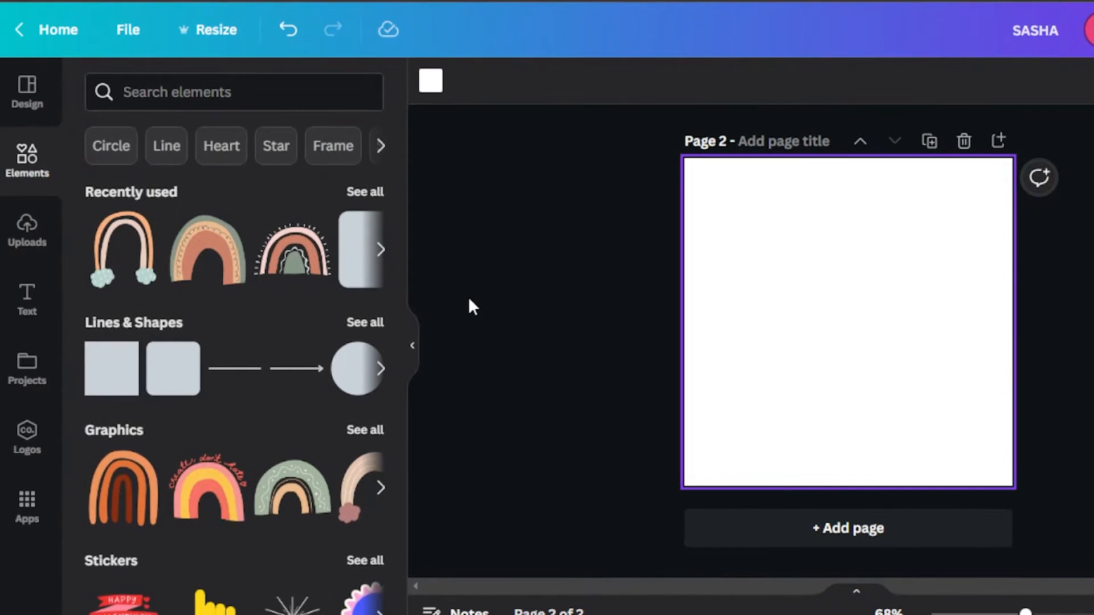
Set the background colour of page 2 to the pink document colour #ffb2e1.
click(23, 97)
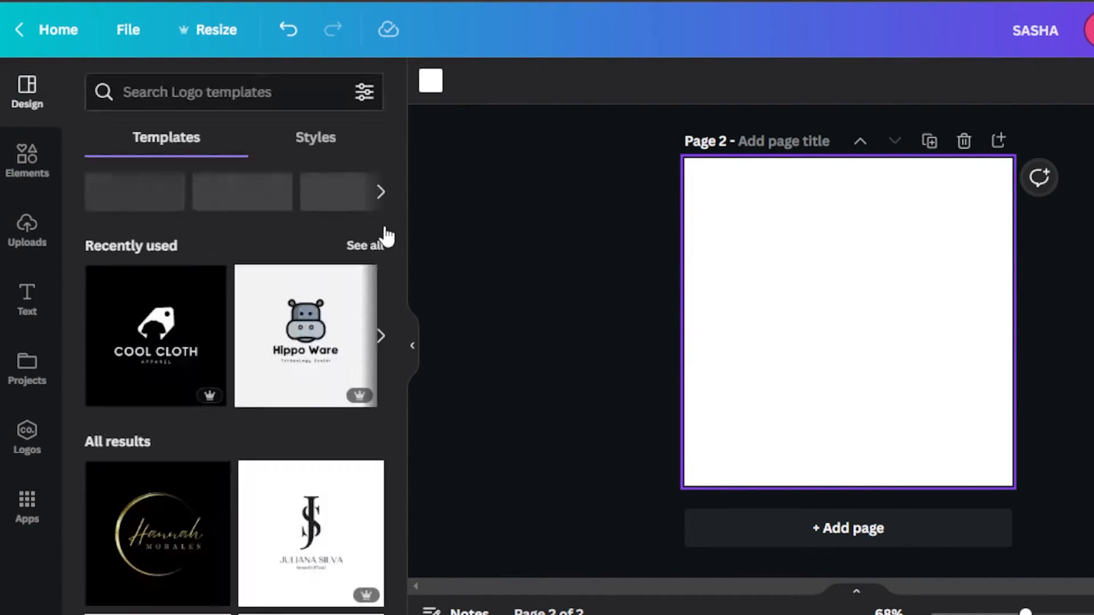
click(431, 97)
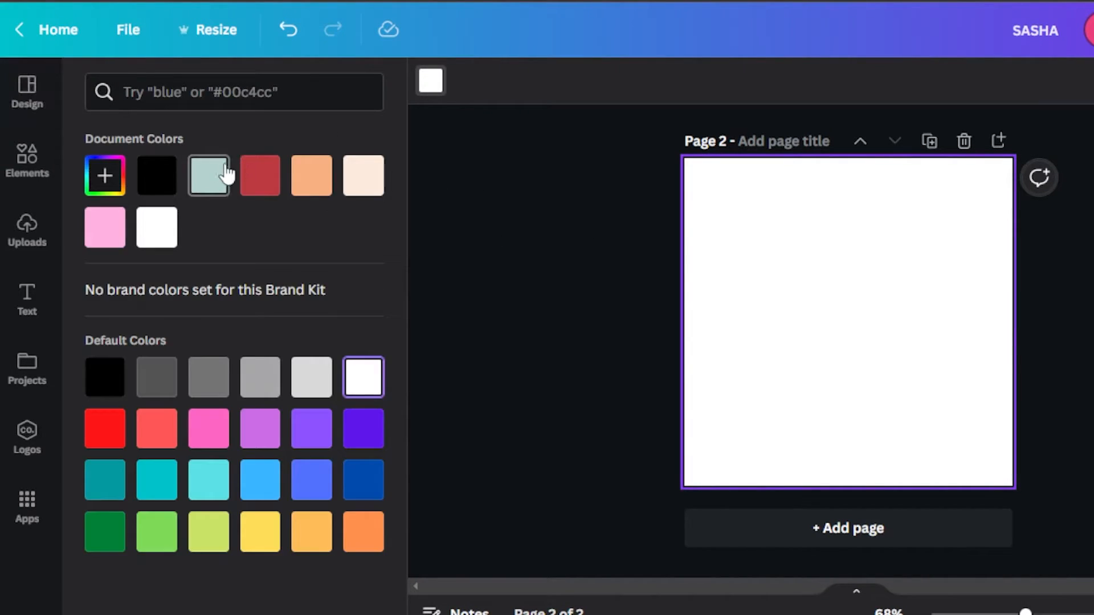
click(106, 231)
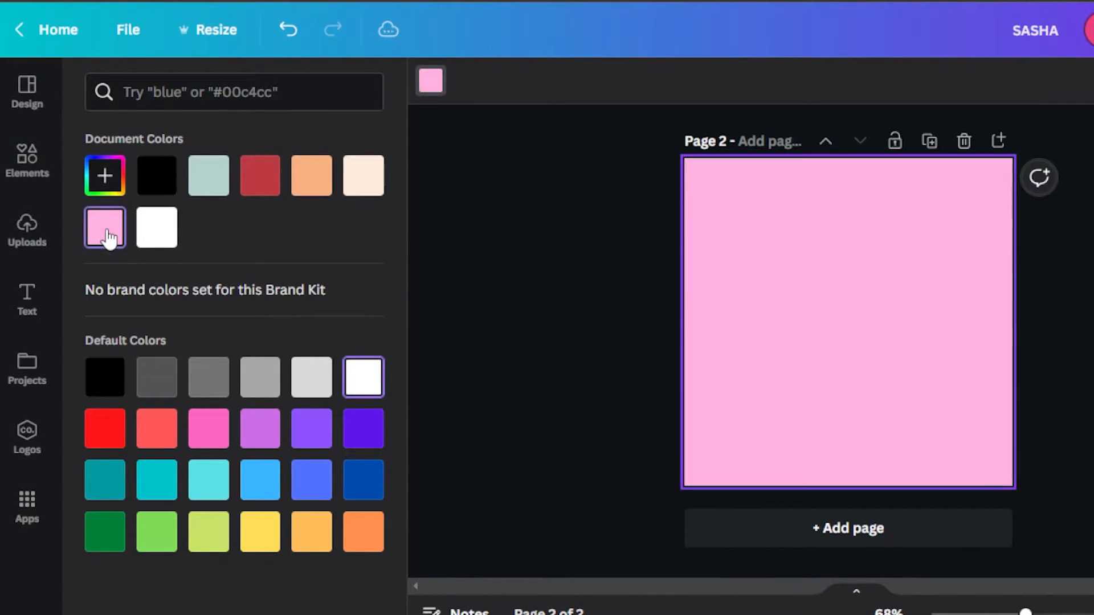
click(105, 191)
click(608, 281)
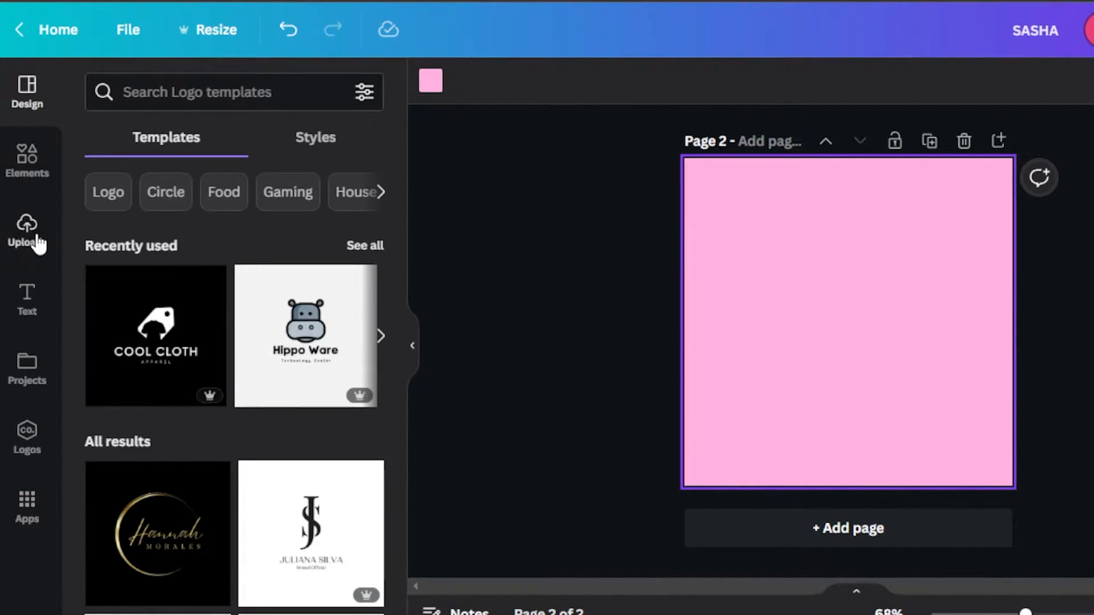
Add a heading to the pink page, widen its text box and replace the placeholder text with "SASHA".
click(29, 299)
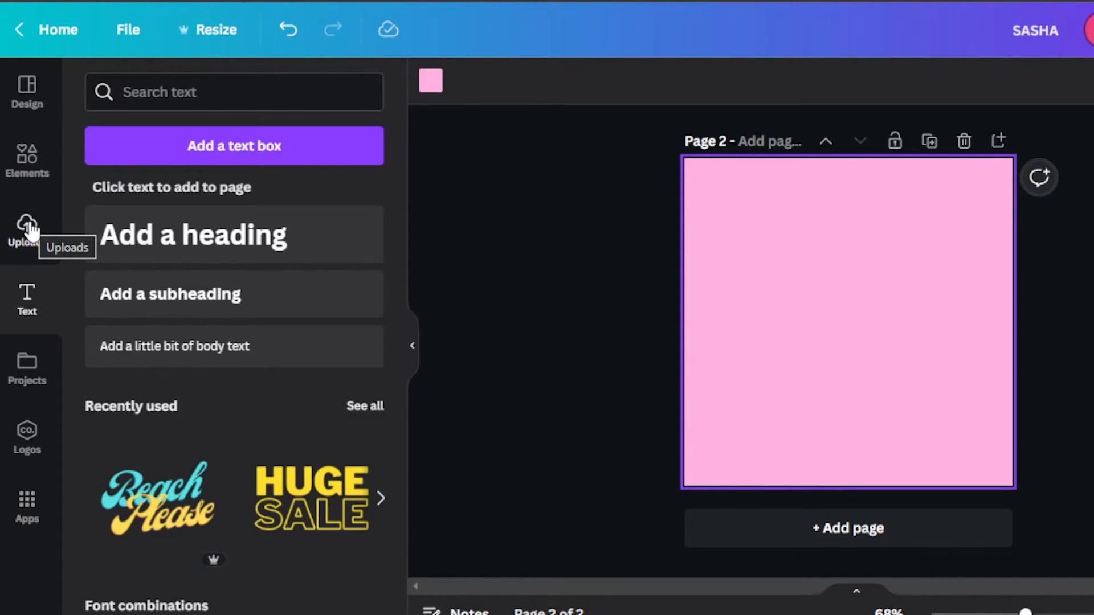
click(247, 237)
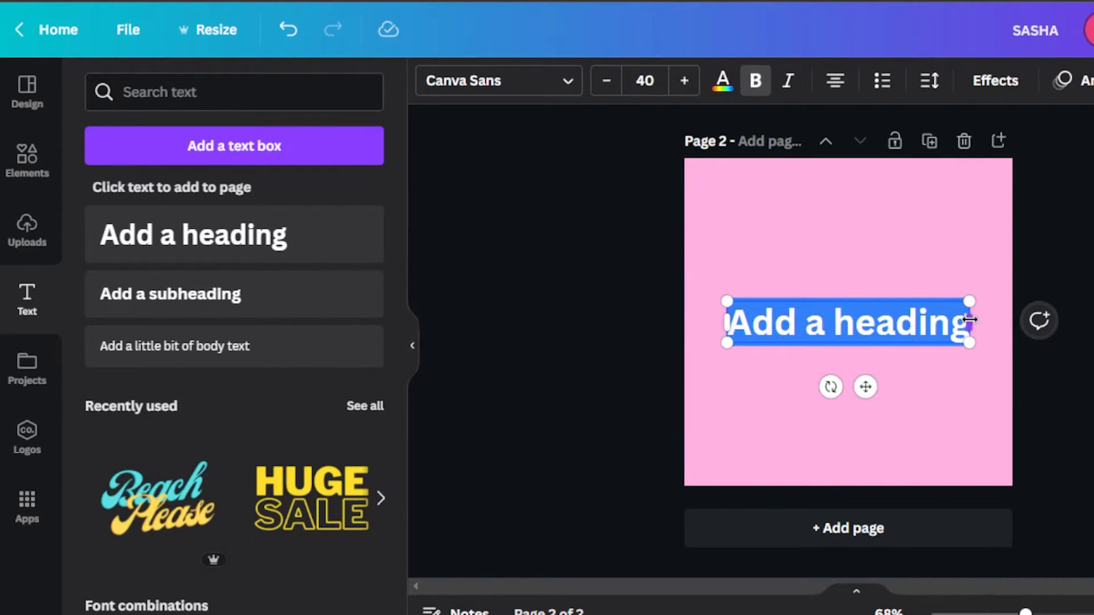
drag(969, 322, 1018, 322)
key(BackSpace)
text(SAS)
text(A)
key(BackSpace)
text(HA)
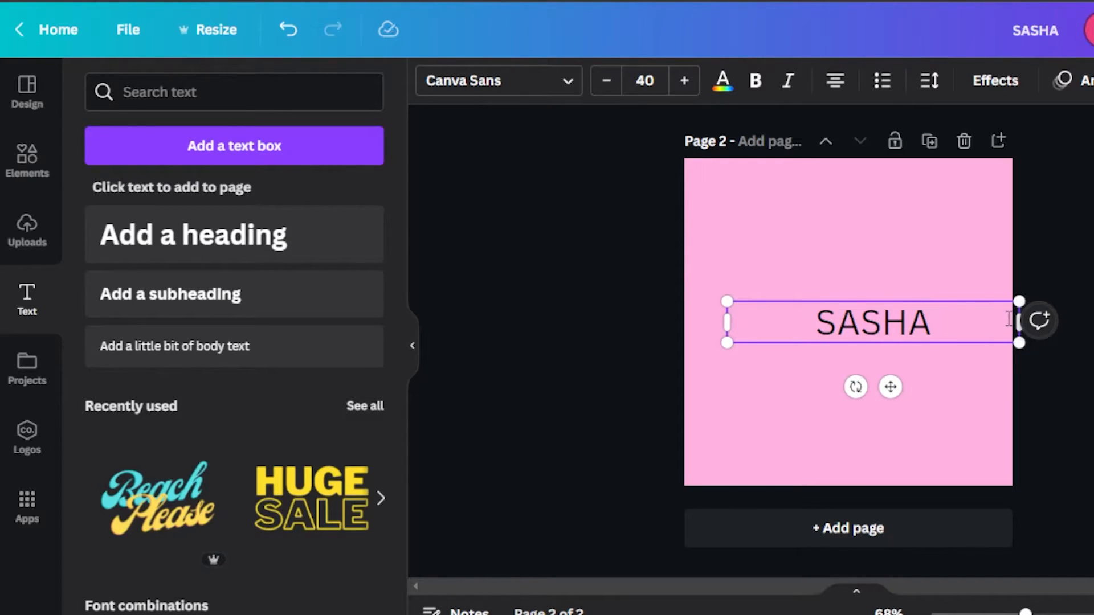
Change the font of the SASHA heading to Apricots.
mouse_move(816, 317)
mouse_down()
mouse_move(934, 325)
mouse_move(815, 318)
mouse_up()
click(937, 326)
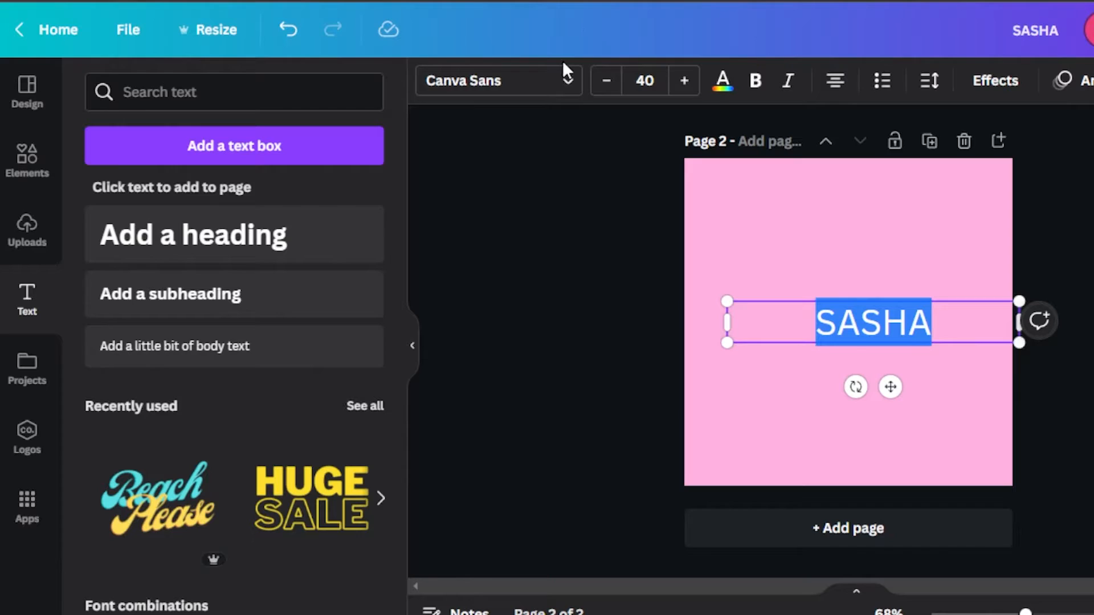
click(547, 92)
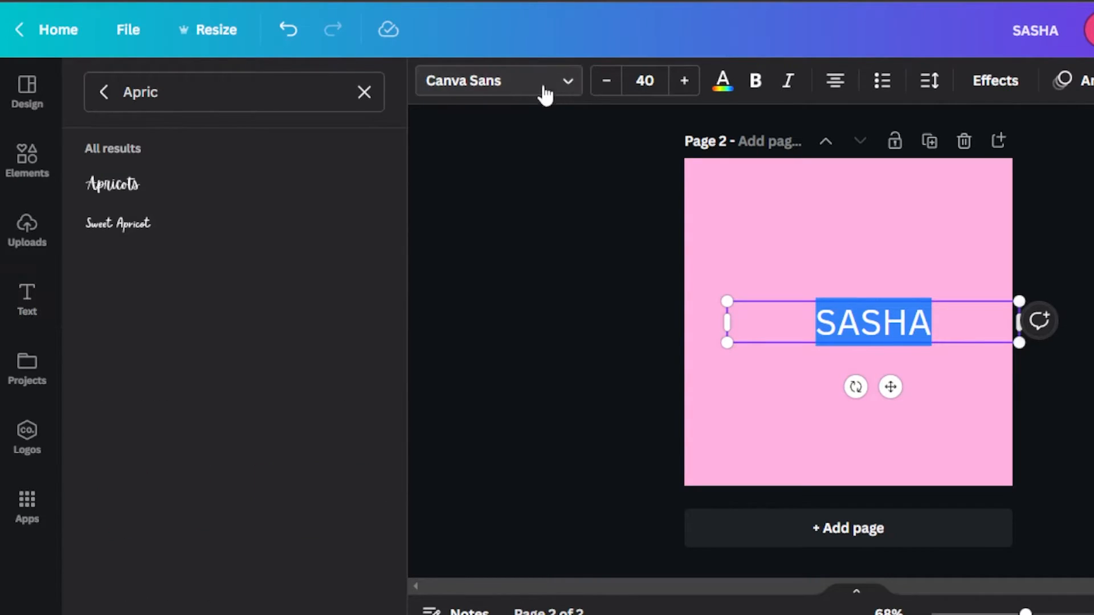
click(139, 188)
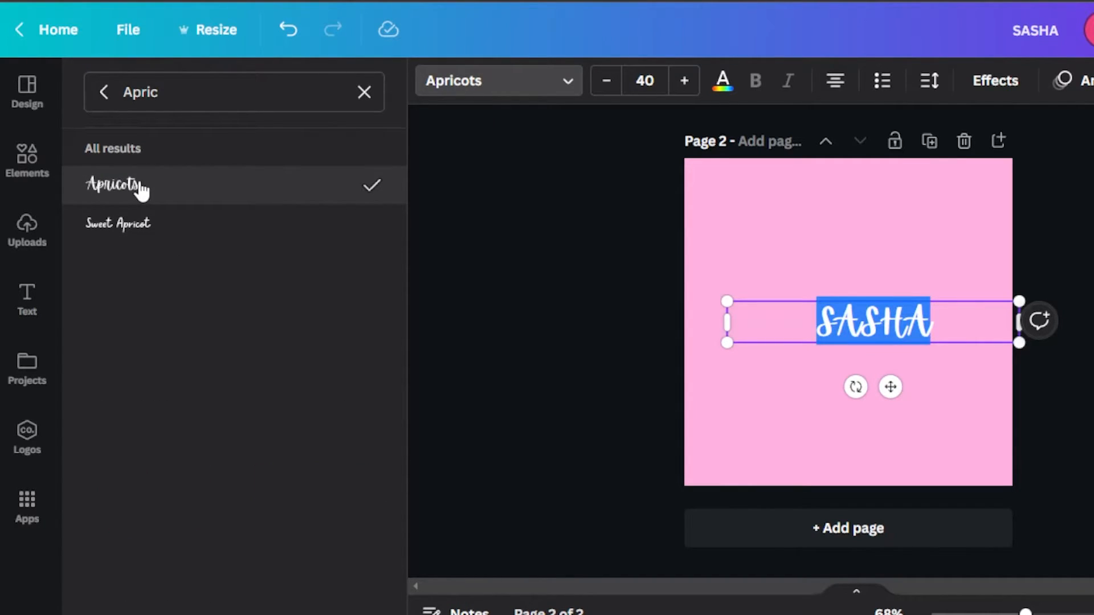
Enlarge the SASHA heading to a font size of about 81 and centre it in the lower half of the page.
drag(727, 301, 539, 178)
drag(918, 271, 975, 307)
drag(593, 305, 486, 199)
drag(947, 290, 1023, 342)
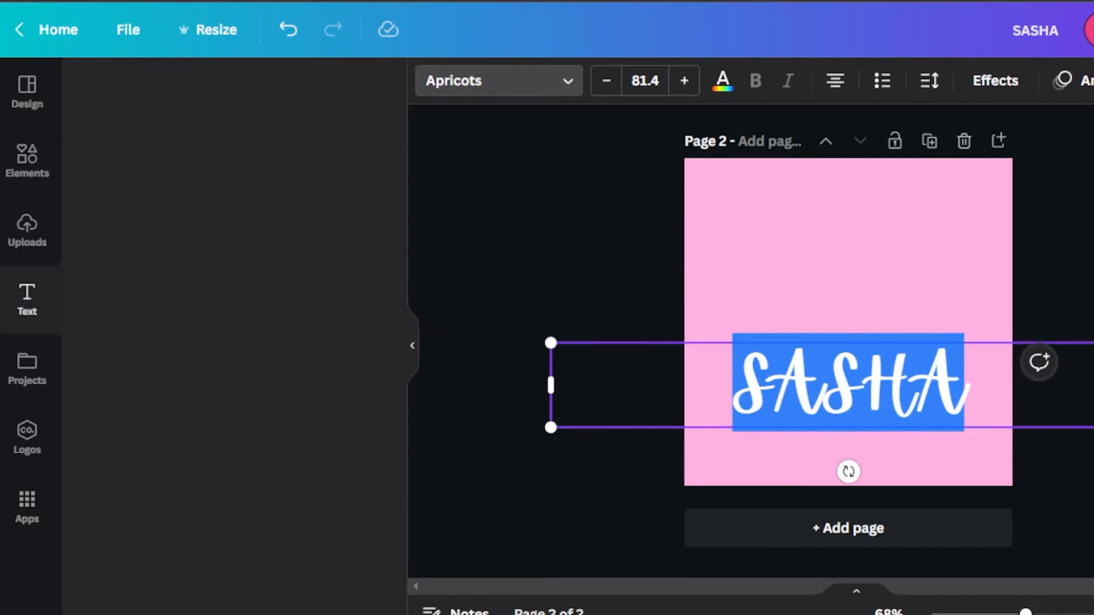
click(773, 584)
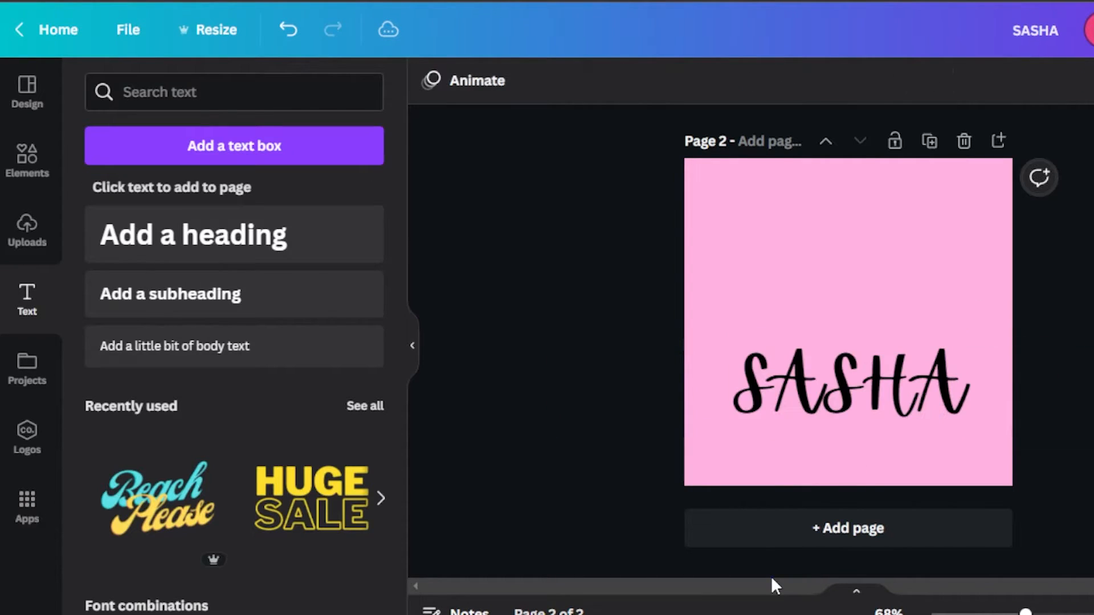
Search the elements for "hair" and place the scissors-and-comb outline graphic above the SASHA heading.
click(27, 162)
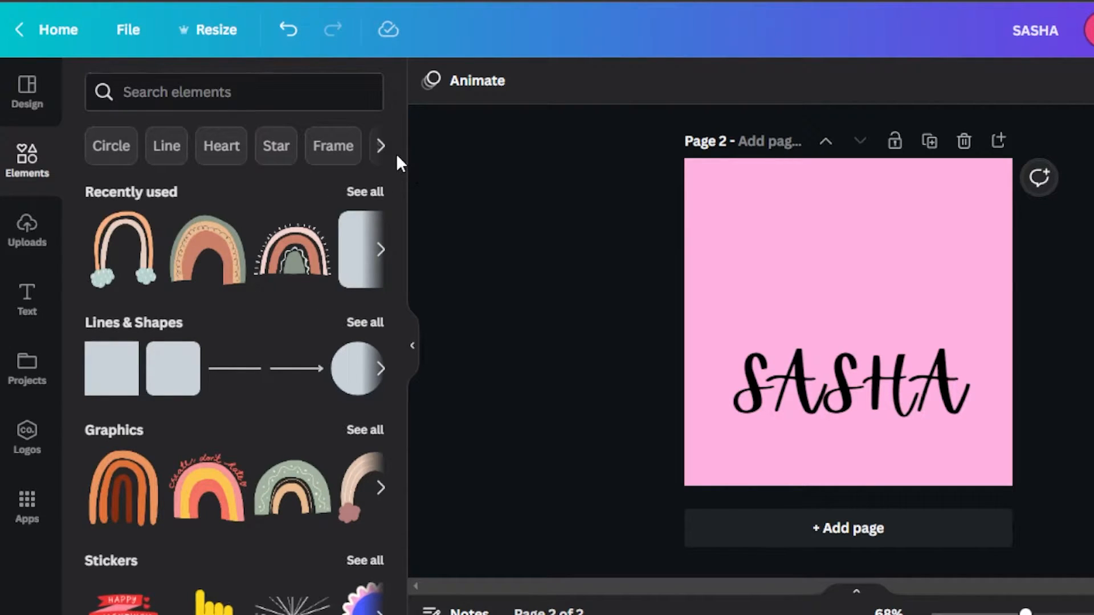
drag(398, 145, 400, 115)
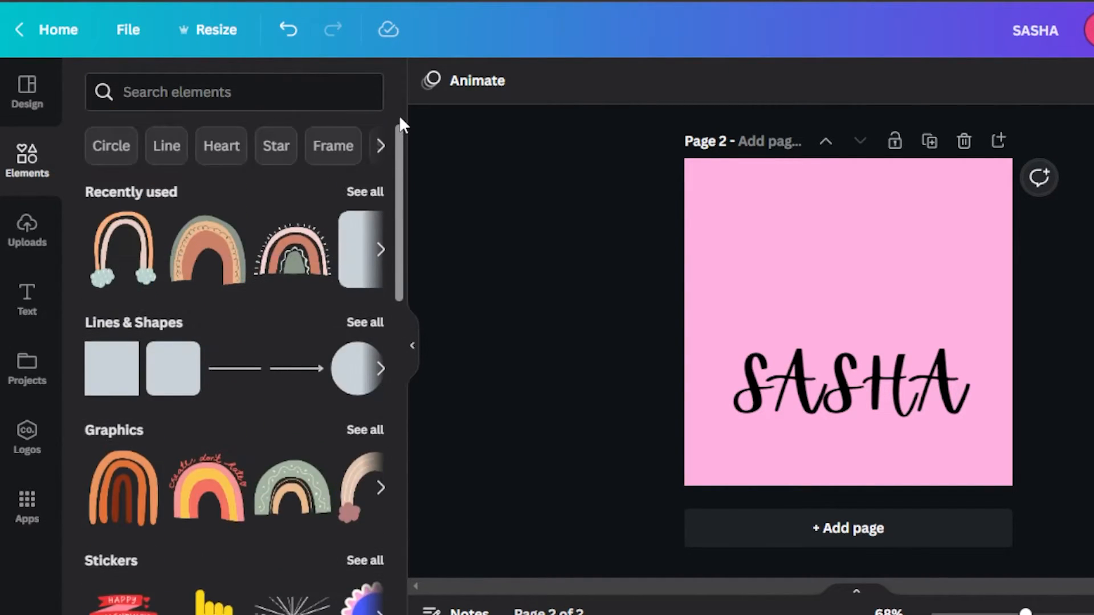
click(286, 96)
text(hair)
key(Return)
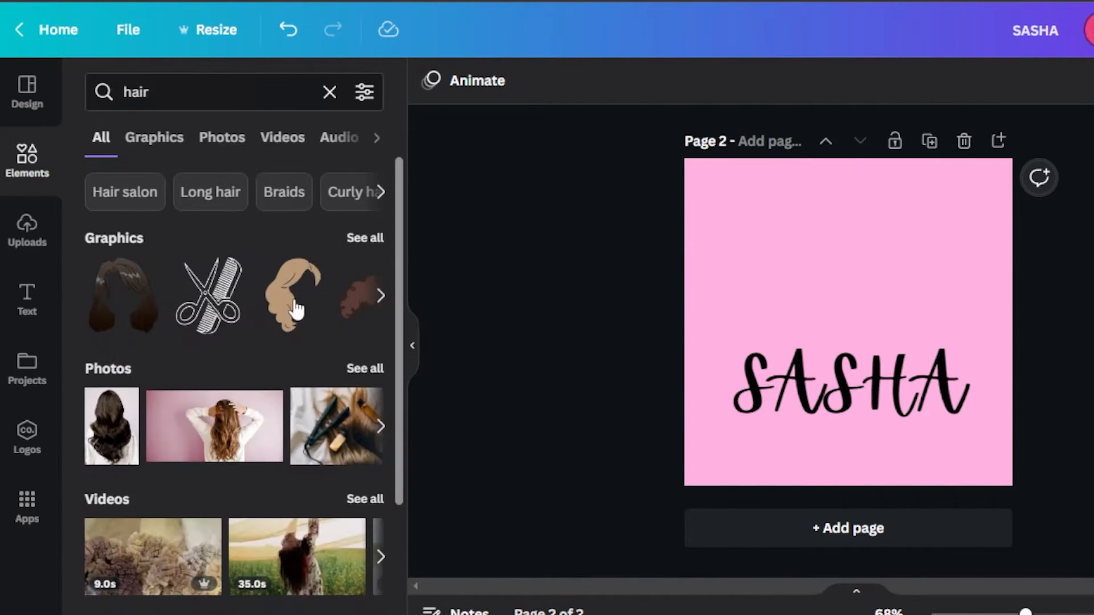
click(362, 245)
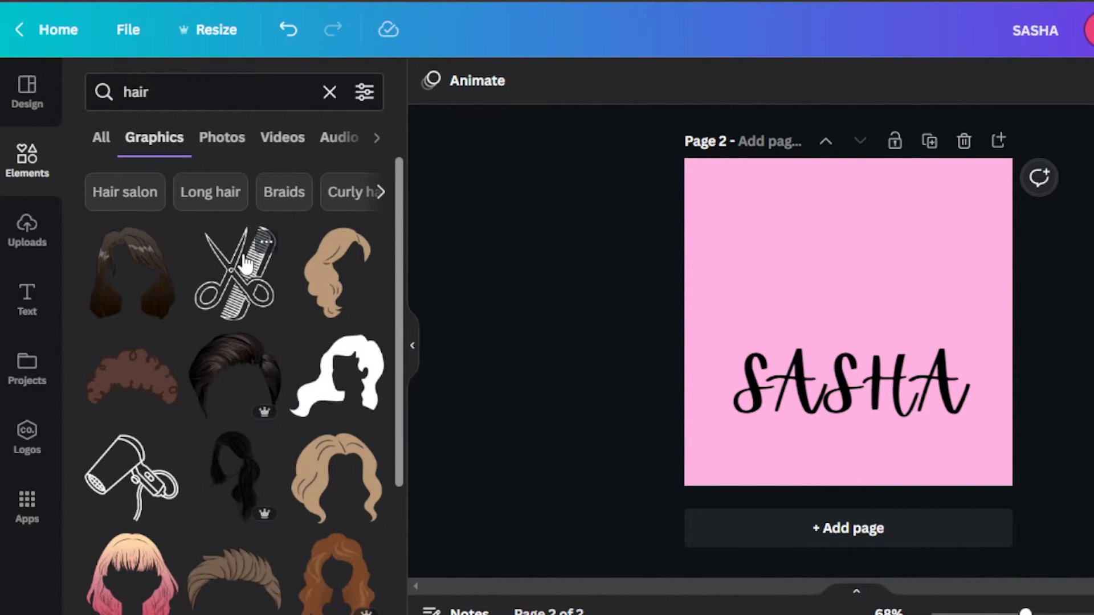
click(234, 274)
drag(787, 306, 788, 262)
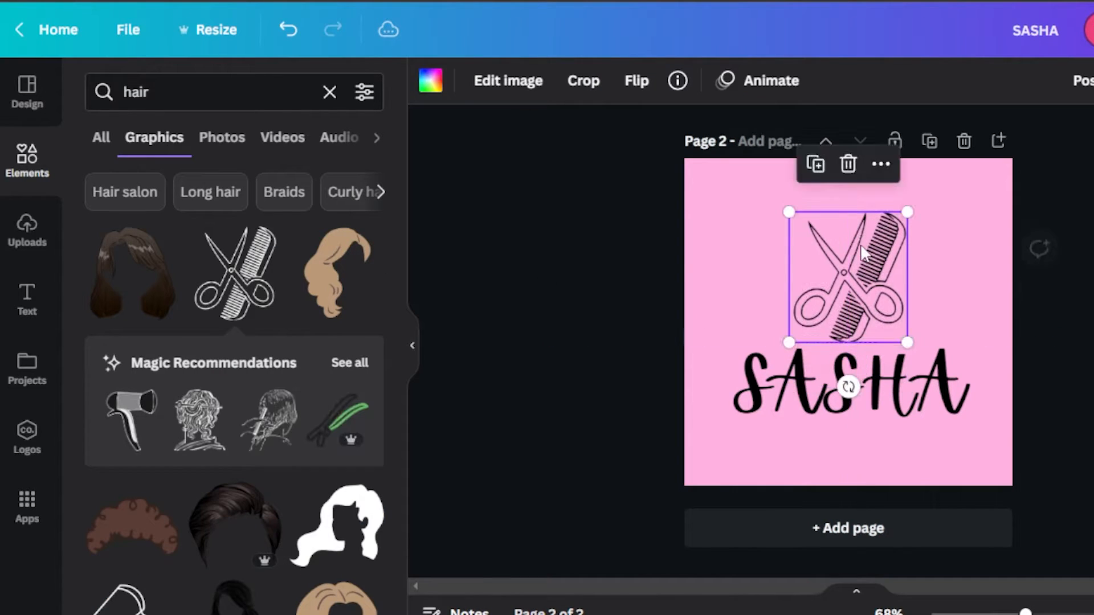
drag(395, 180, 393, 421)
drag(397, 363, 400, 440)
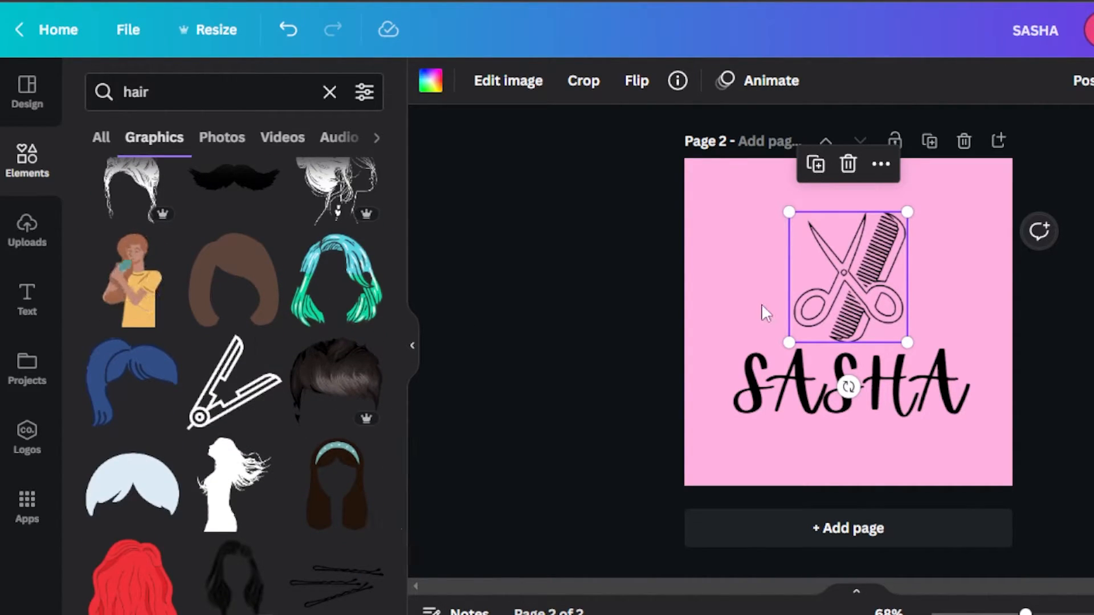
click(514, 279)
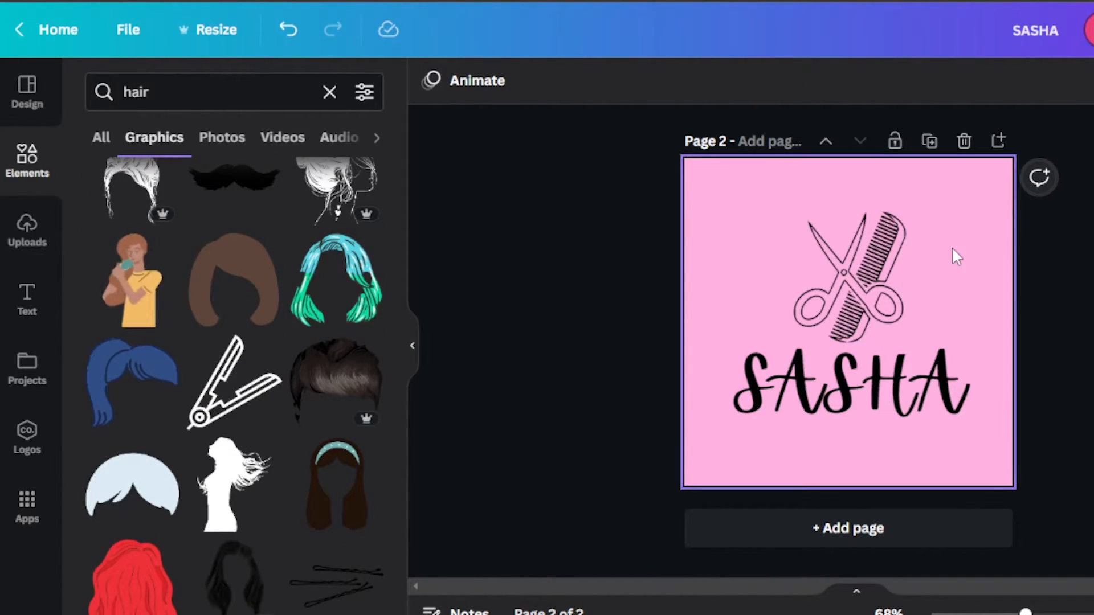
Shrink the scissors-and-comb graphic slightly and reposition it centred above the SASHA heading.
click(810, 226)
drag(789, 212, 798, 223)
drag(853, 309, 846, 298)
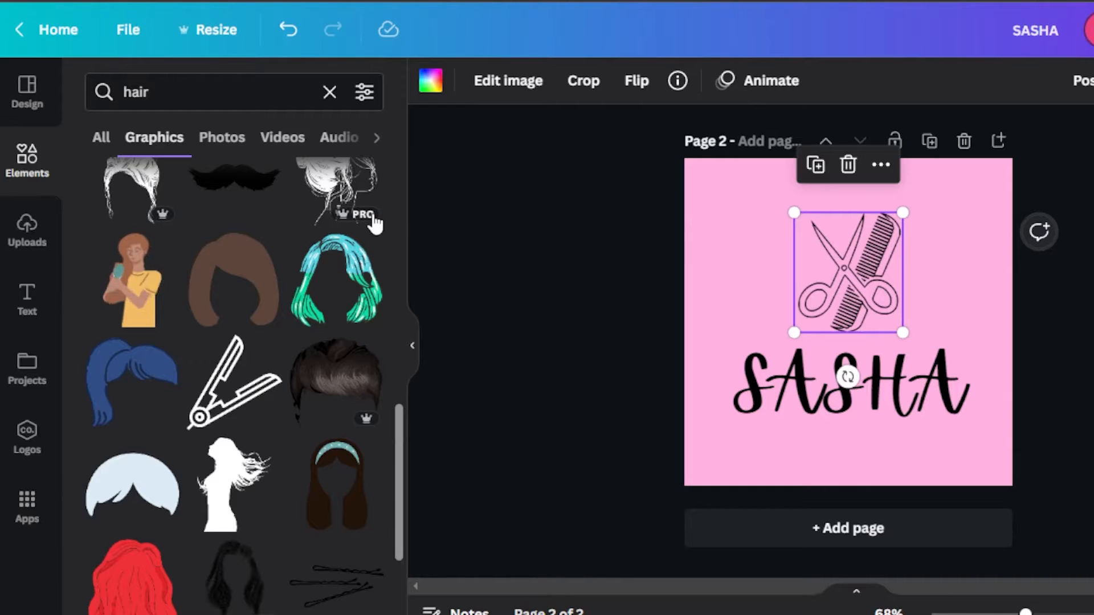
scroll(398, 440, down, 8)
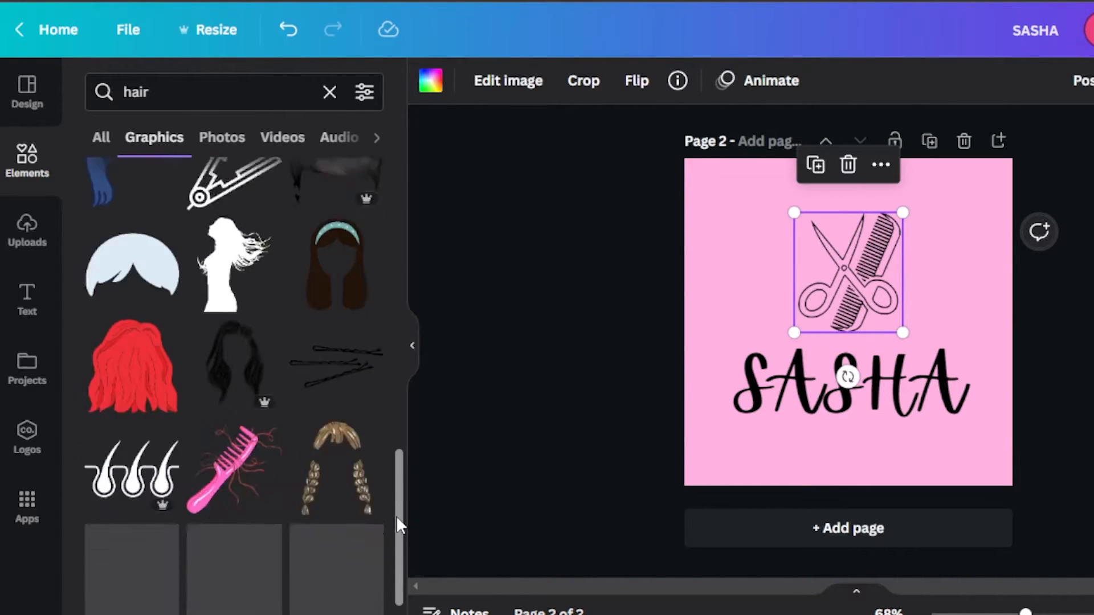
scroll(394, 560, down, 2)
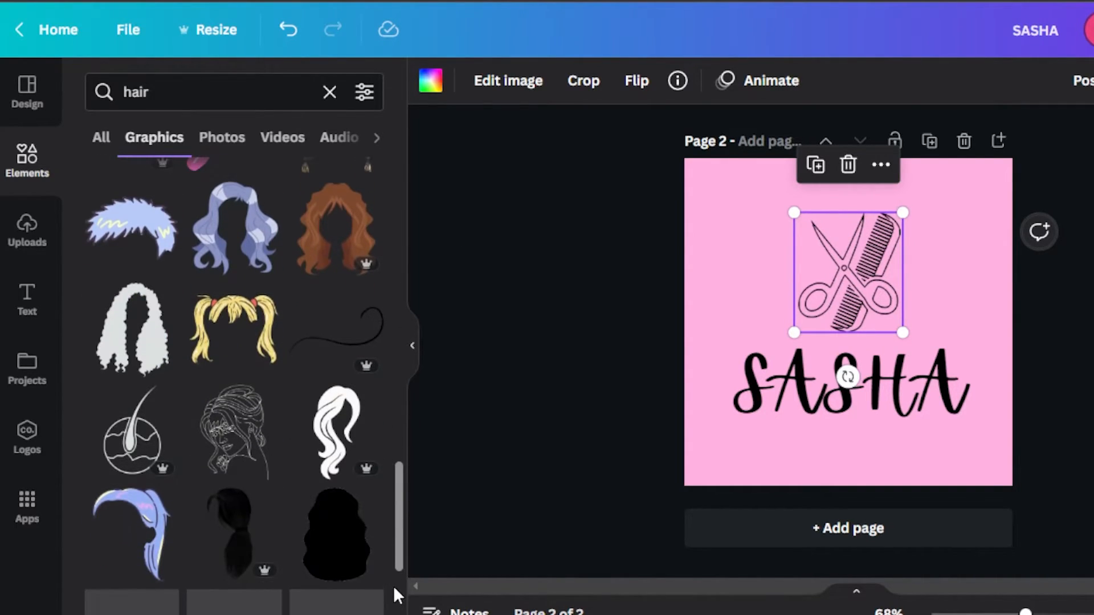
scroll(398, 512, down, 5)
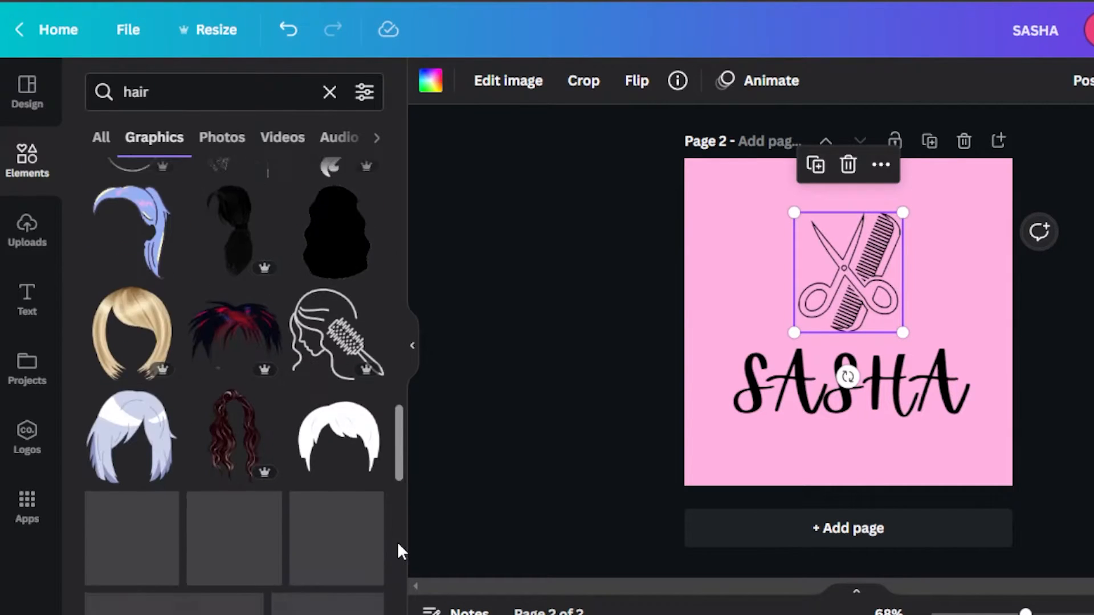
Download the finished SASHA logo design and open the file selection for the scheduling page's logo.
click(642, 330)
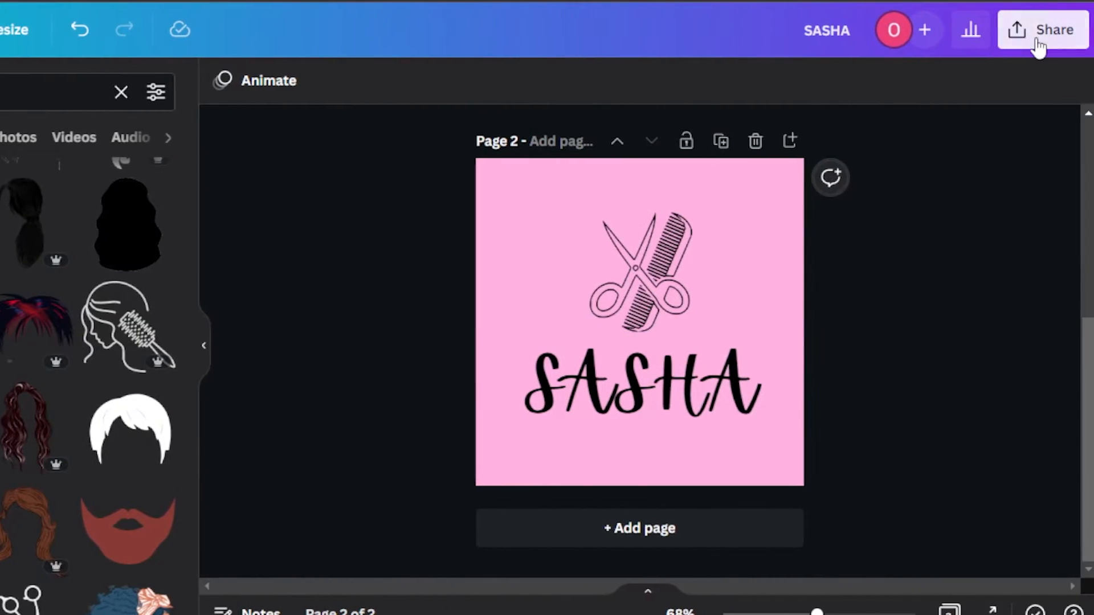
click(1037, 34)
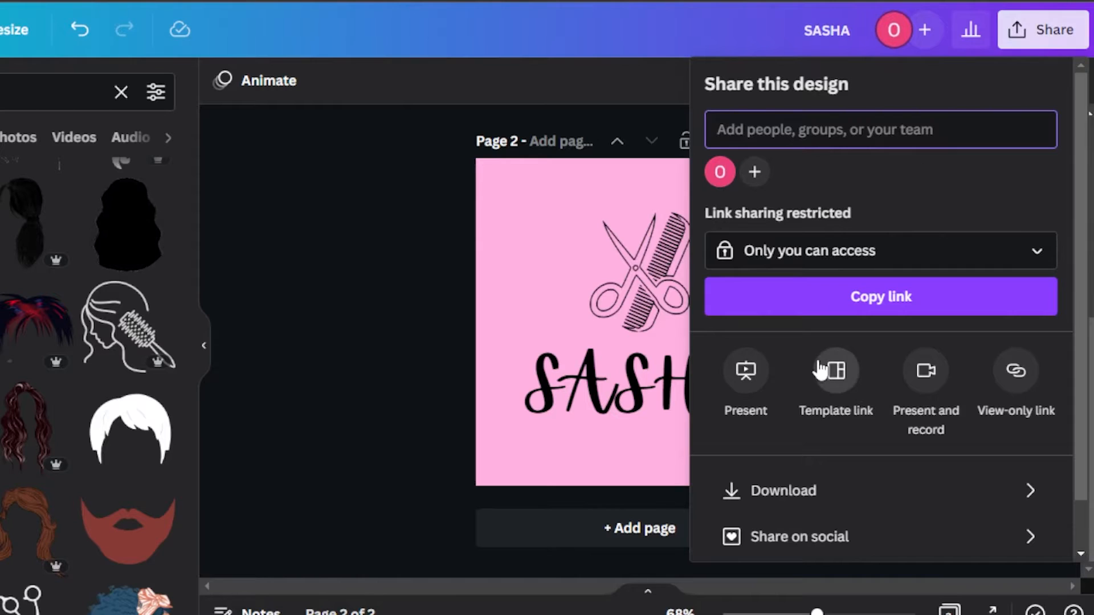
click(735, 496)
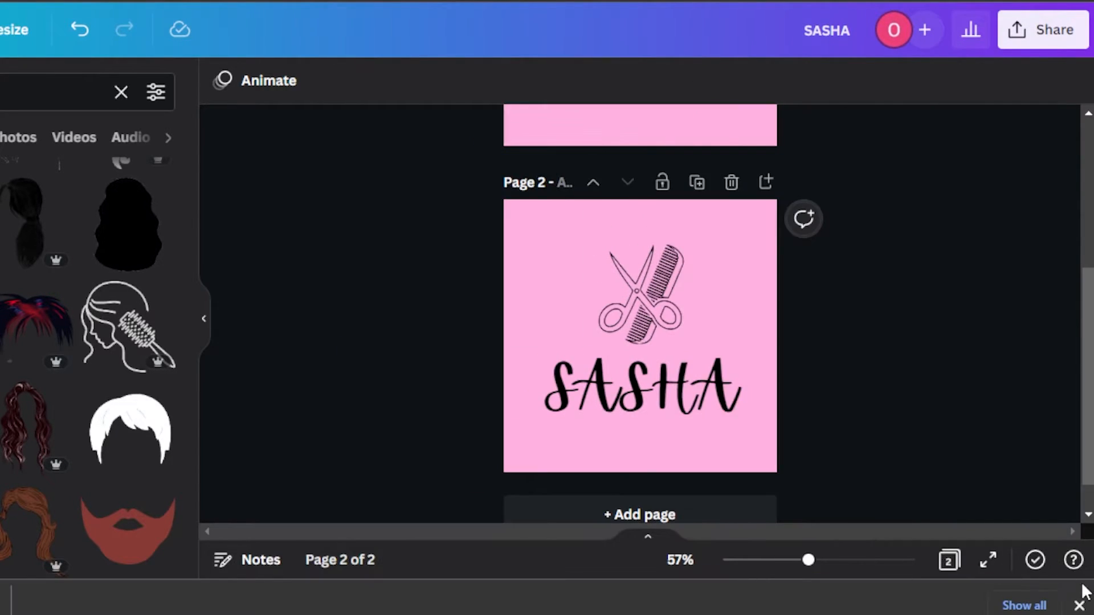
click(1079, 606)
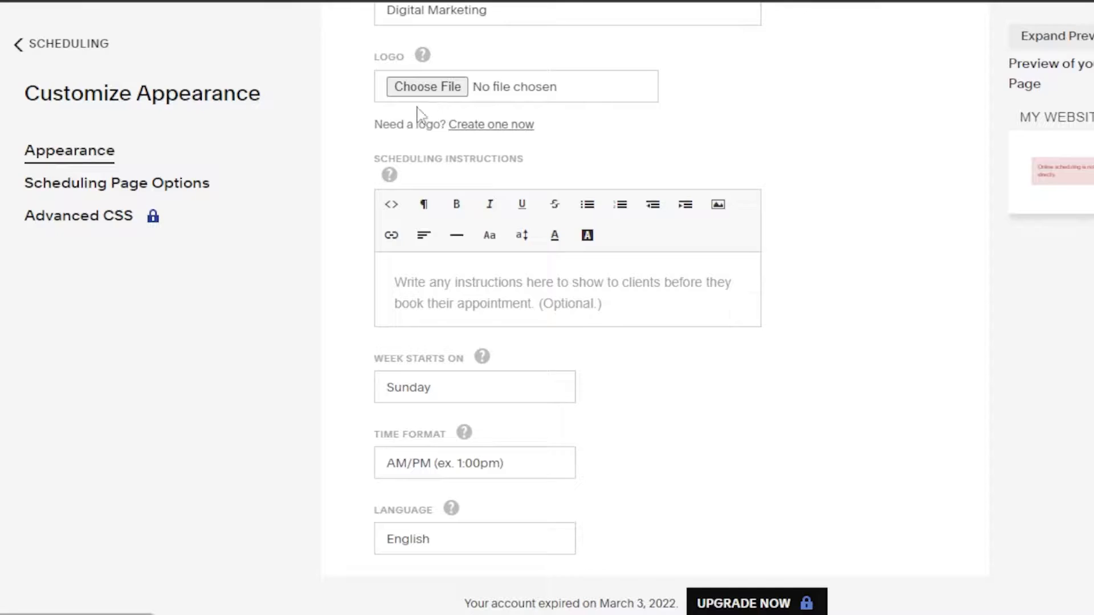
click(447, 85)
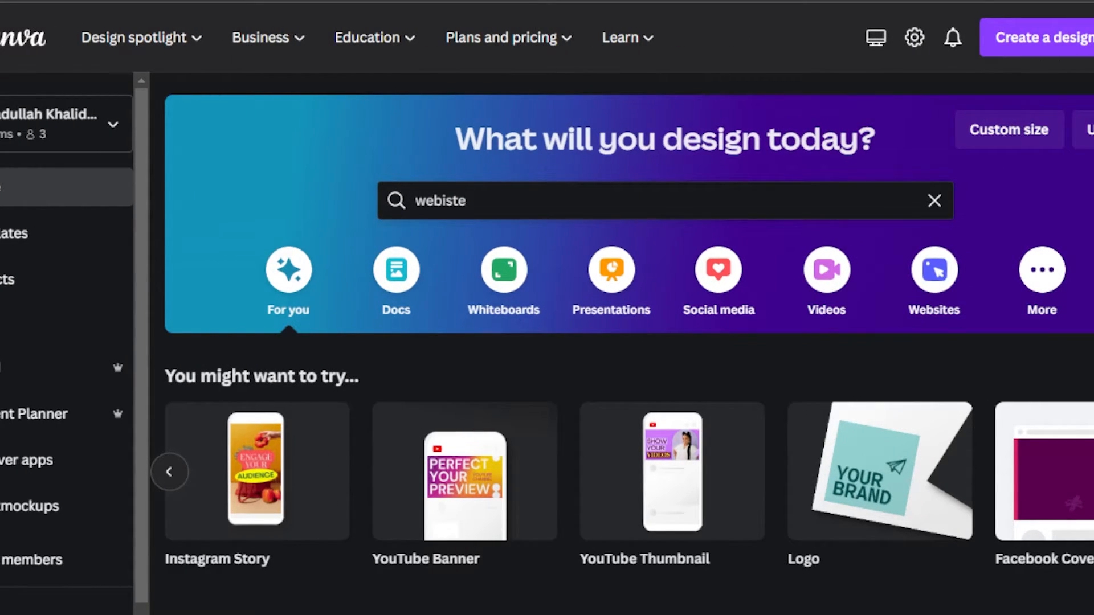
Create a new Canva design with a custom size of 1366 × 768 px.
click(998, 124)
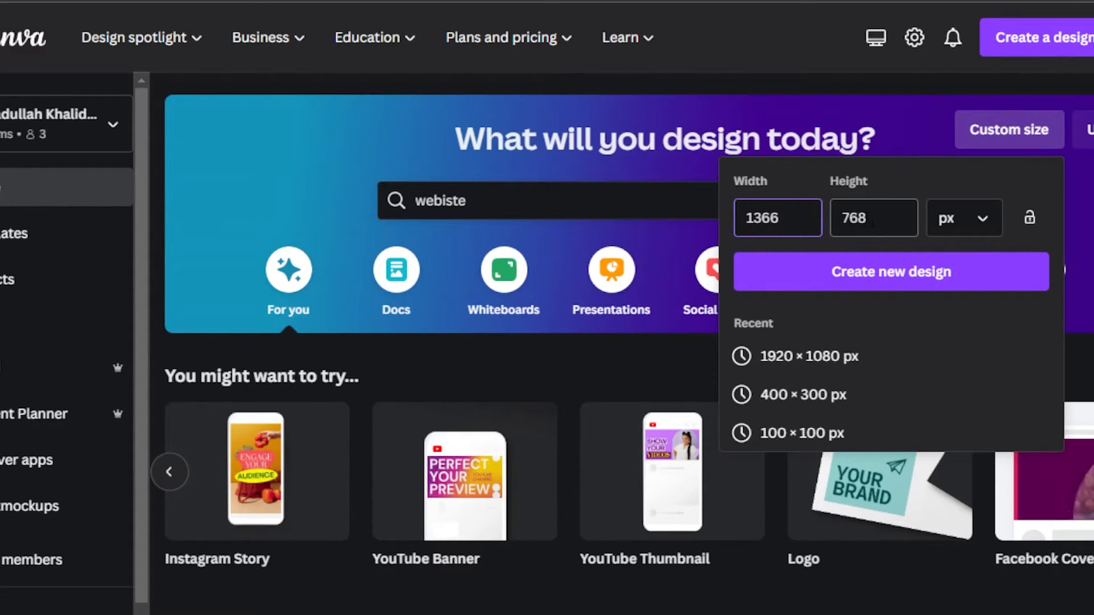
key(Tab)
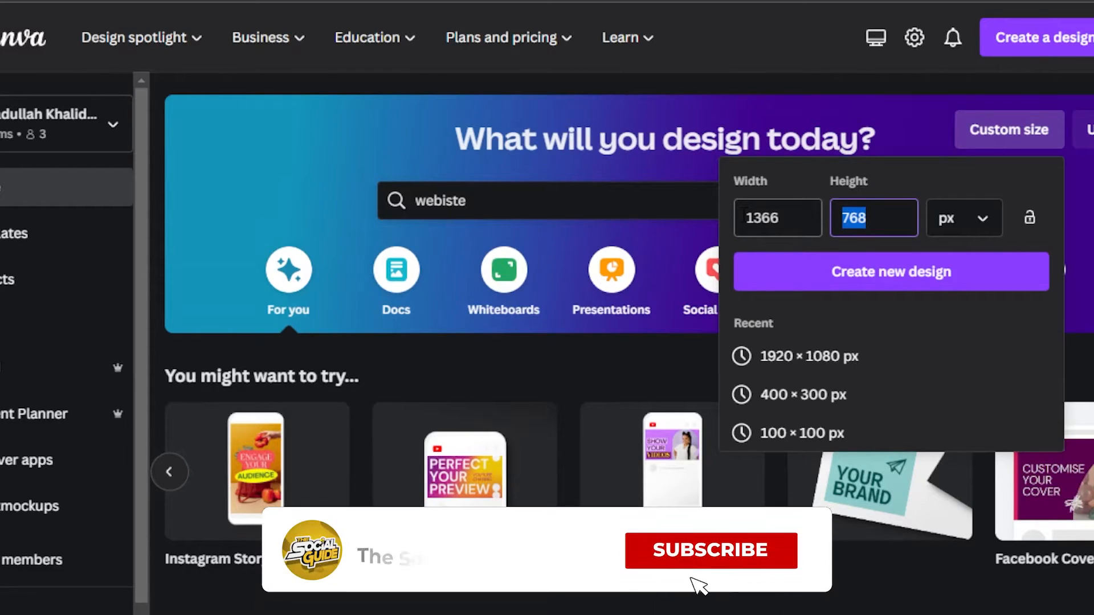
click(837, 282)
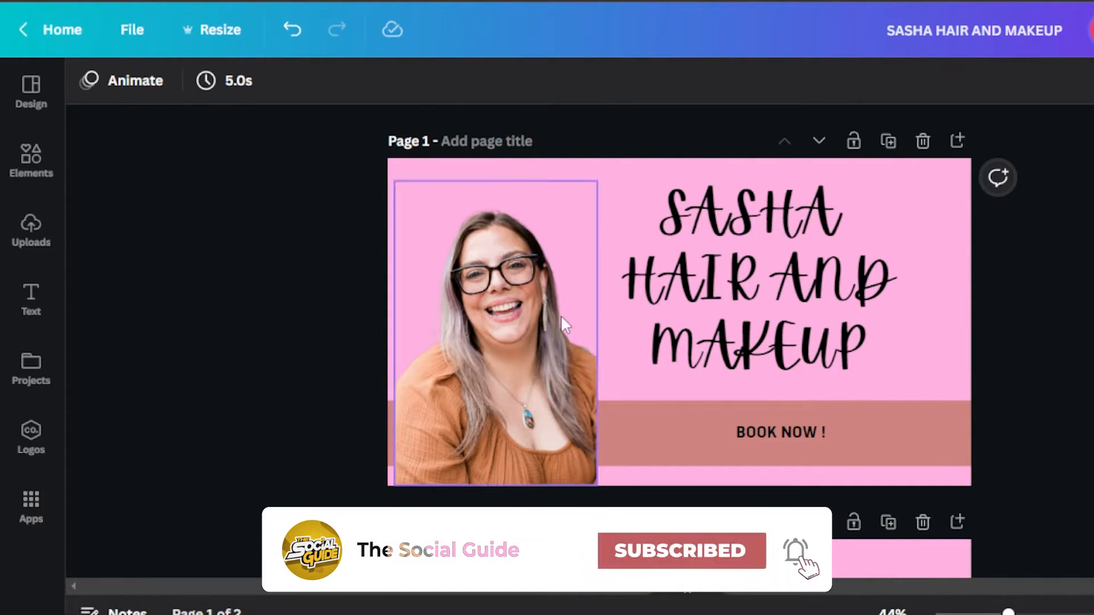
Add a third page after the DEAL 1 and DEAL 2 page of the SASHA HAIR AND MAKEUP design.
scroll(324, 342, down, 5)
scroll(550, 341, up, 5)
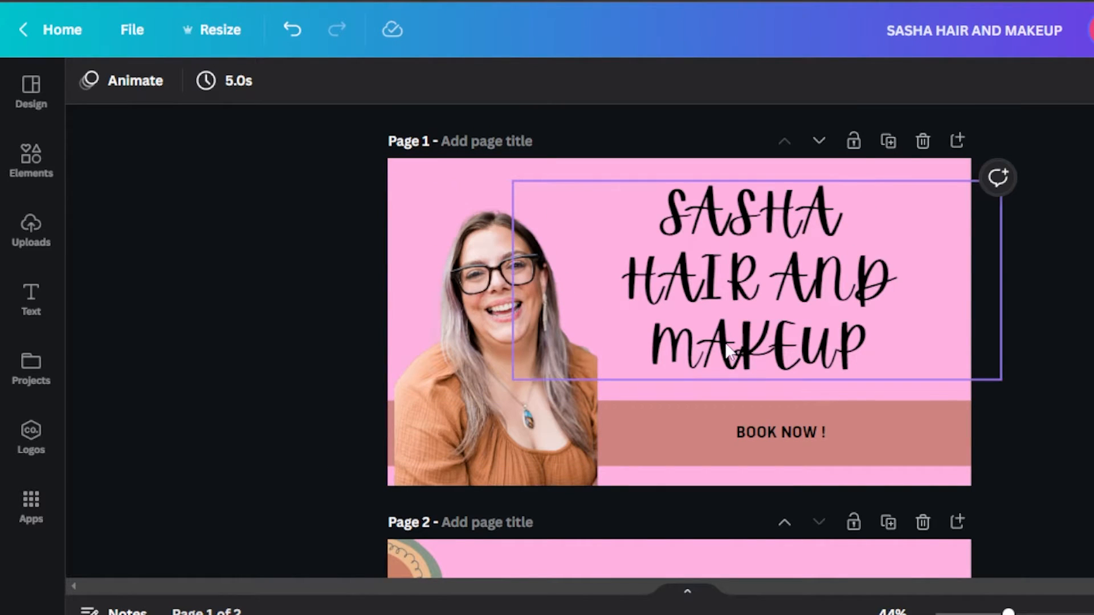
scroll(679, 322, down, 5)
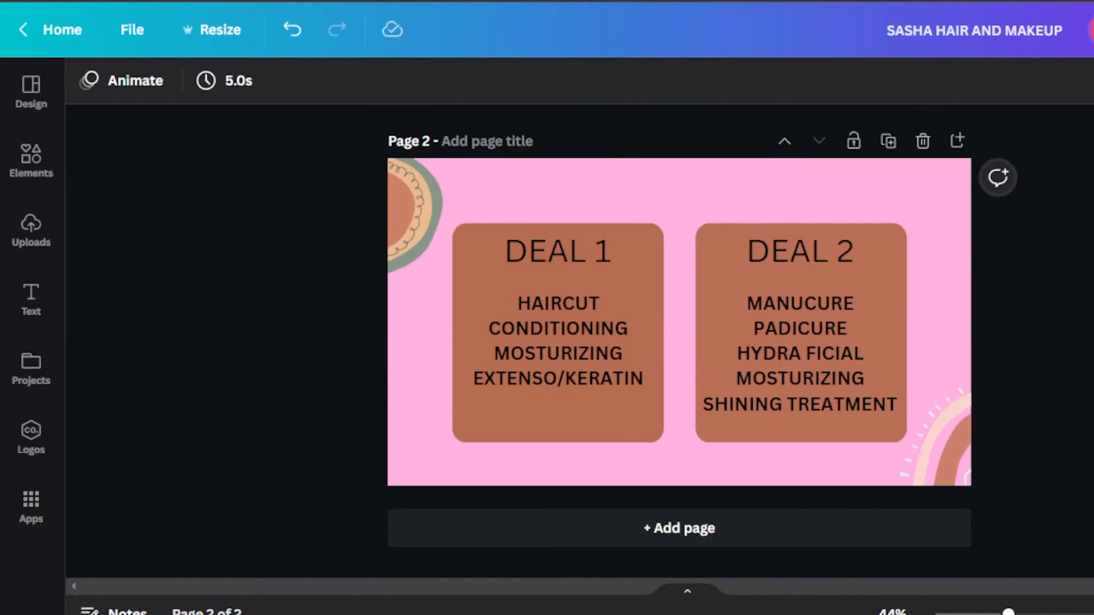
scroll(679, 322, up, 5)
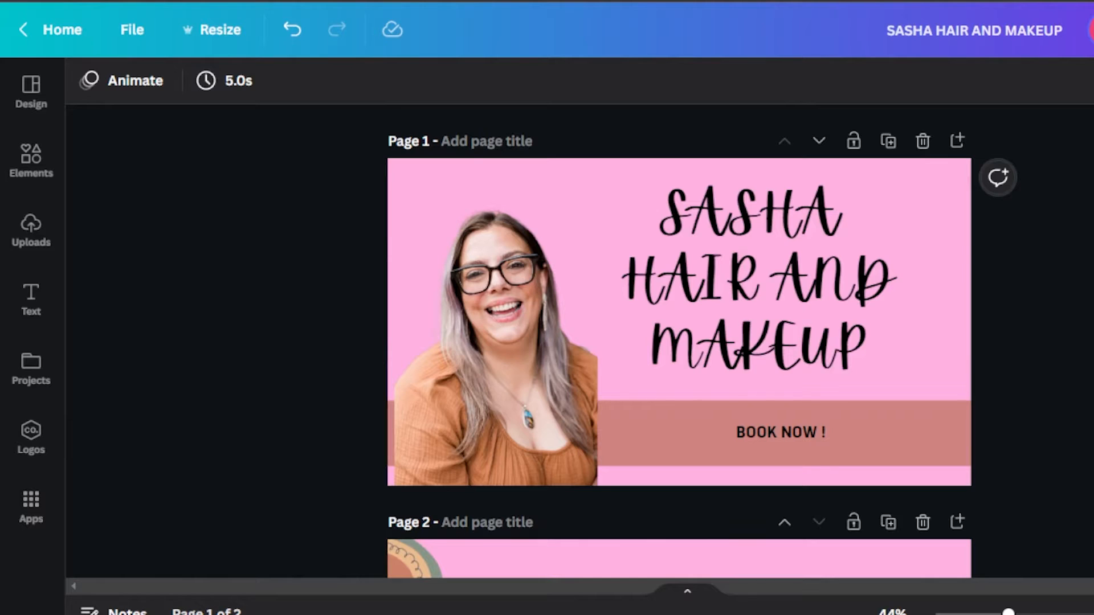
scroll(679, 322, down, 5)
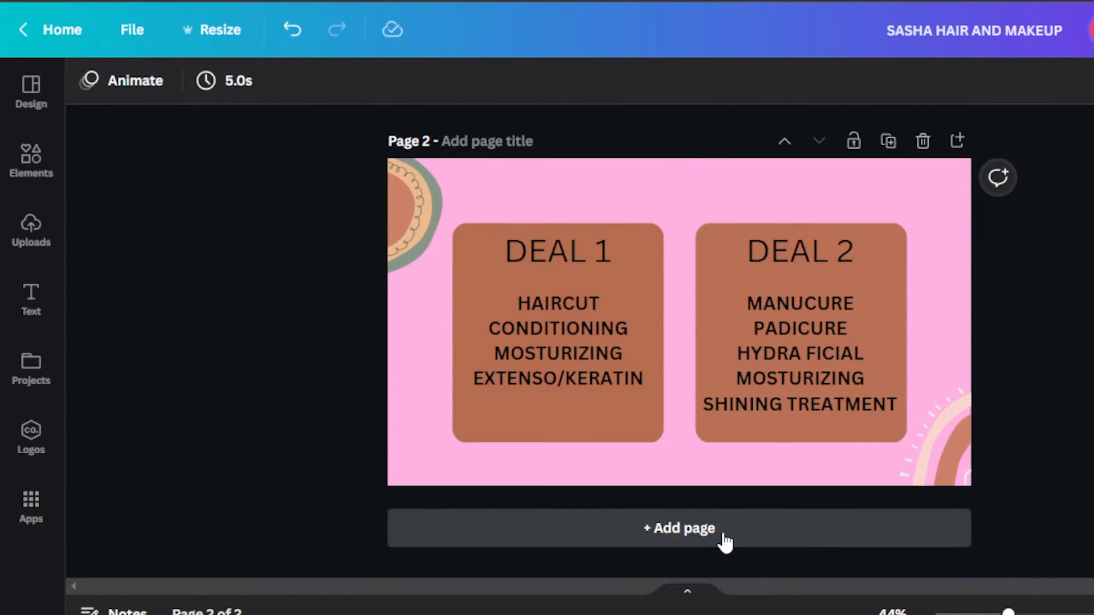
click(725, 542)
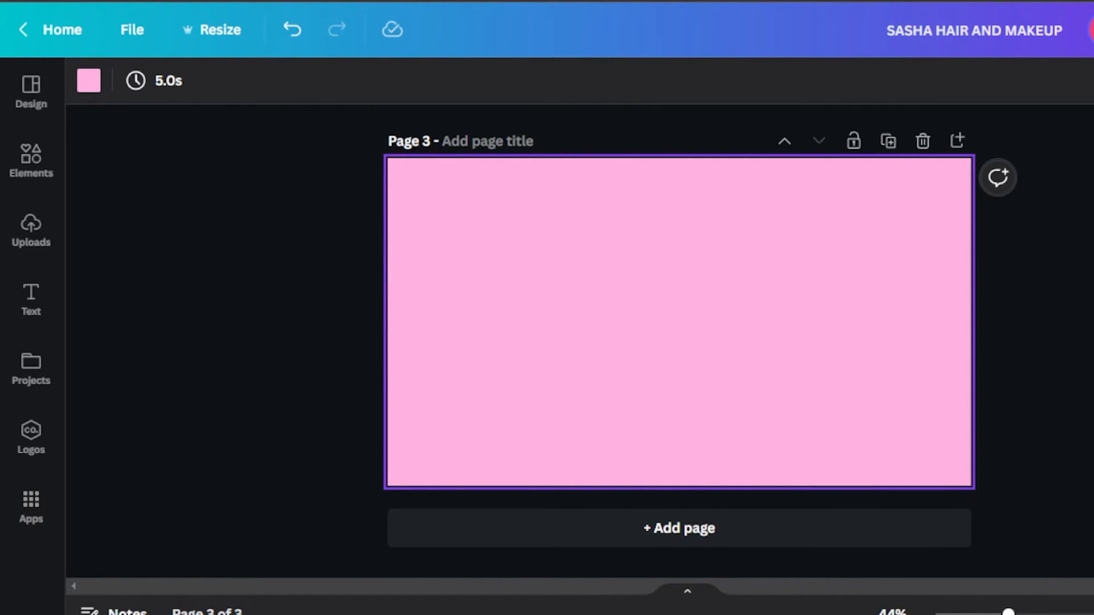
scroll(679, 318, up, 10)
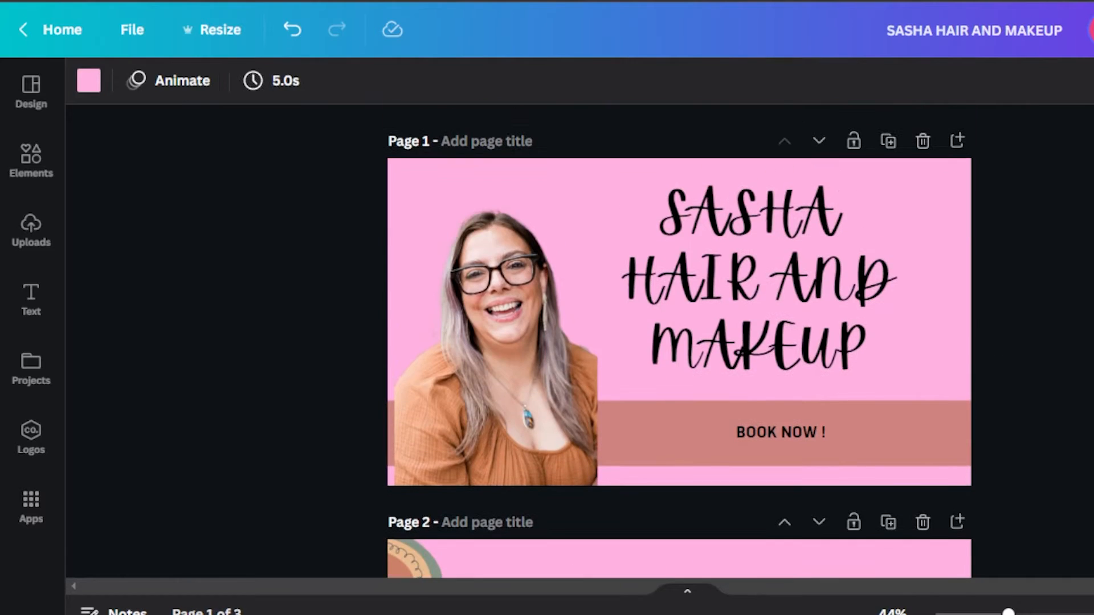
click(470, 331)
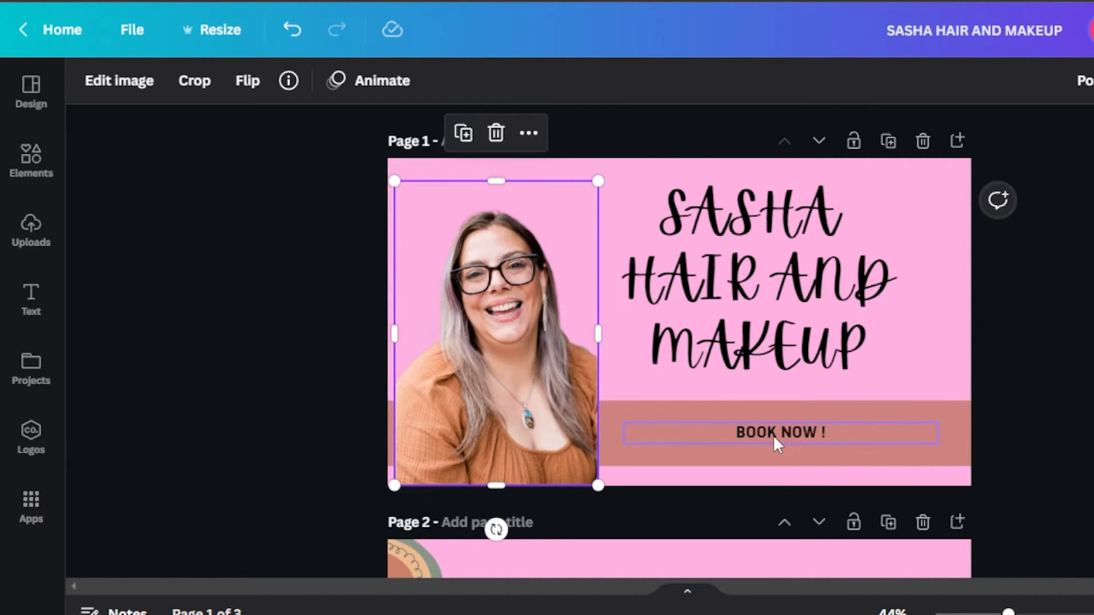
scroll(660, 267, down, 6)
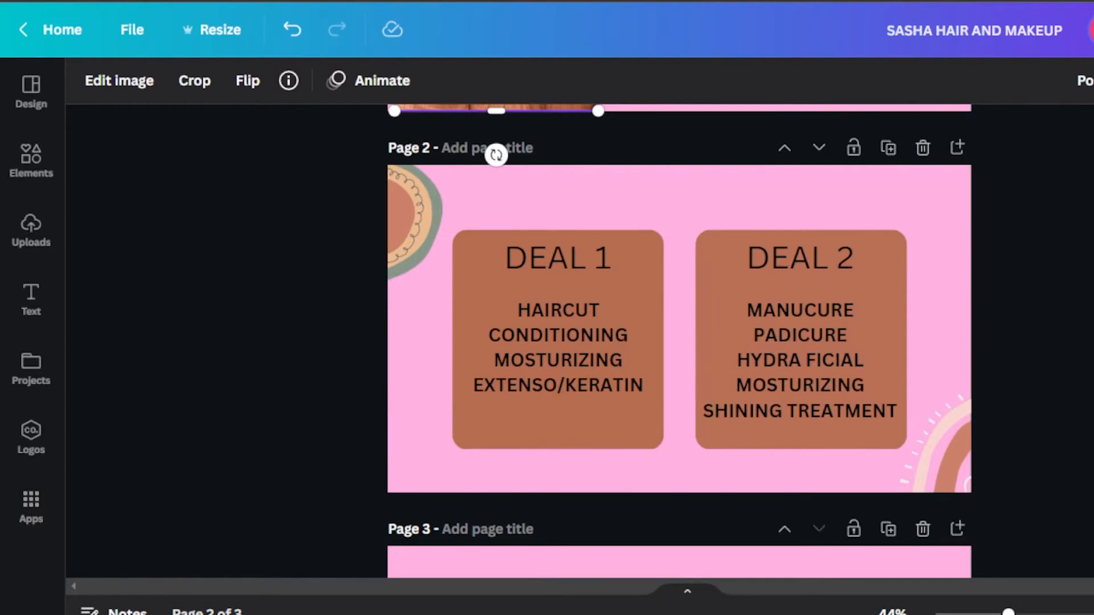
scroll(678, 342, down, 6)
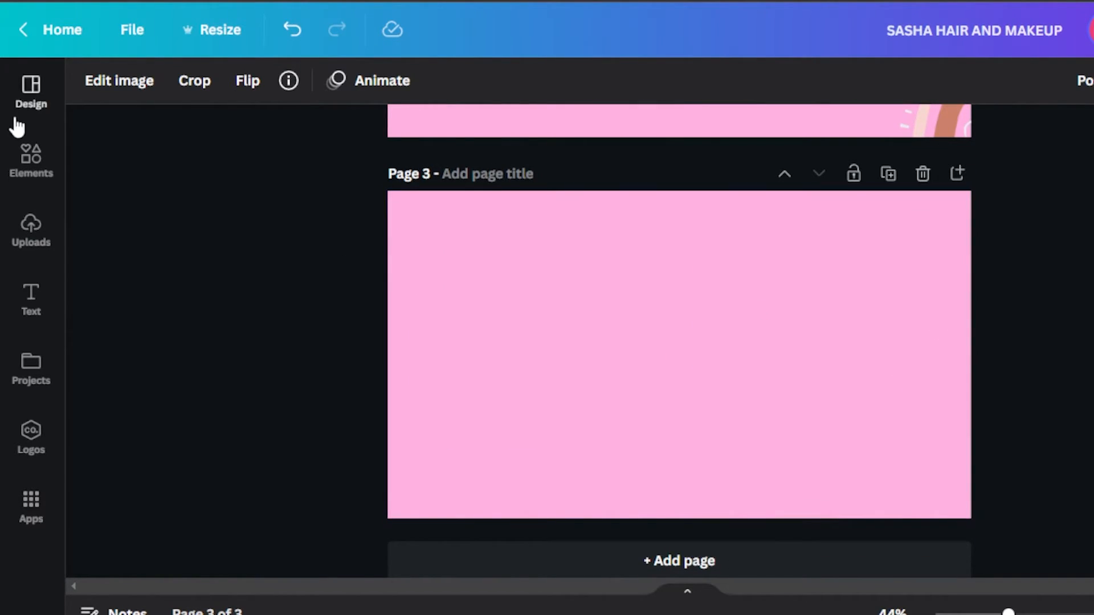
Add a rounded square to the blank page 3, stretch it into a wide rectangle and move it towards the page's upper left.
click(29, 155)
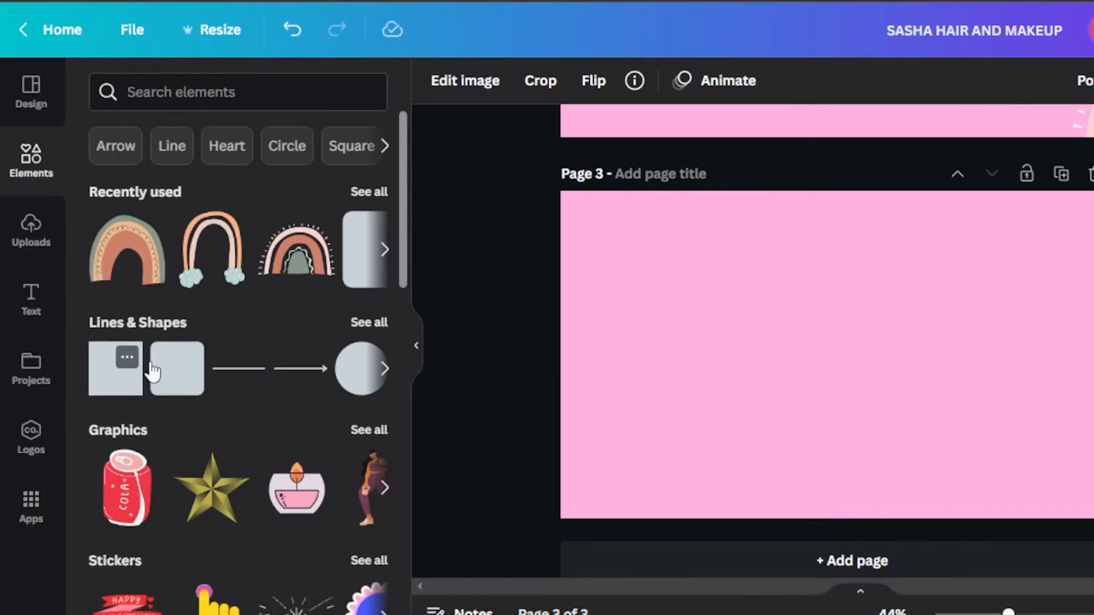
click(177, 370)
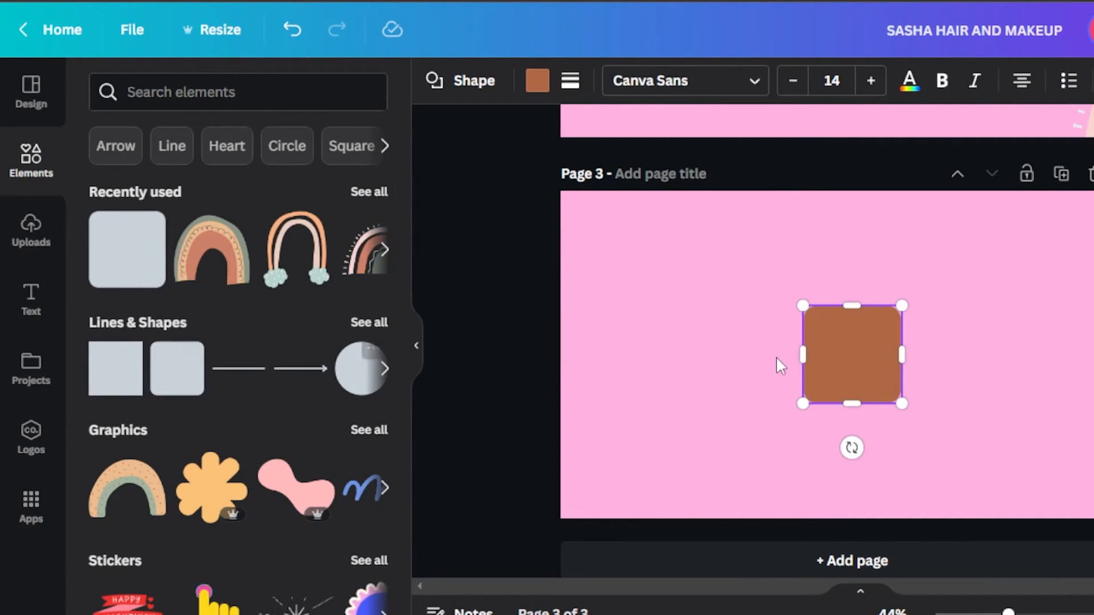
drag(902, 404, 1085, 481)
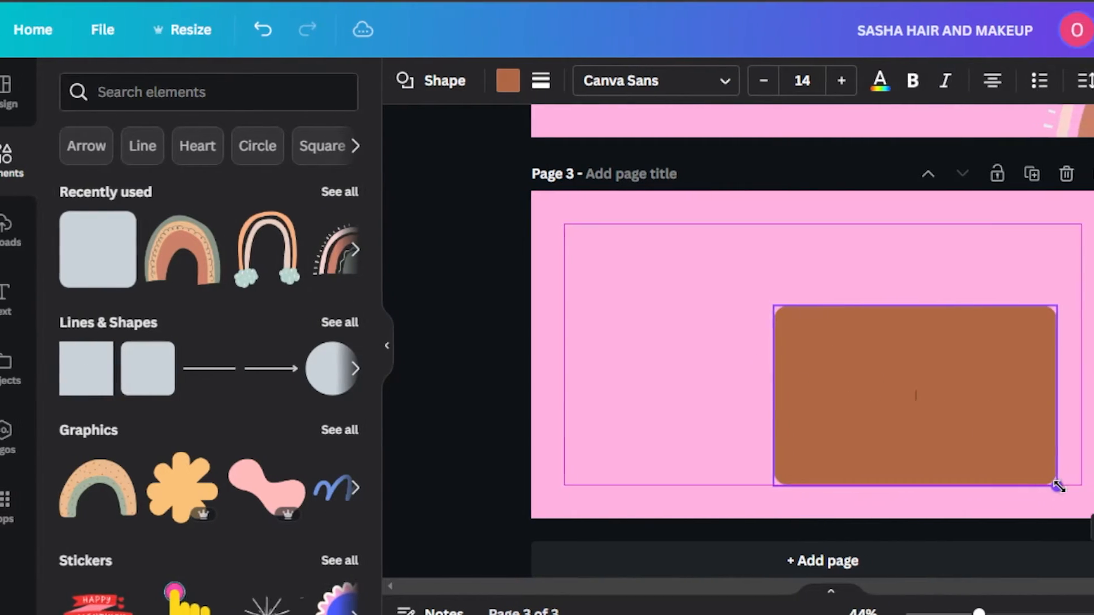
drag(963, 434, 749, 357)
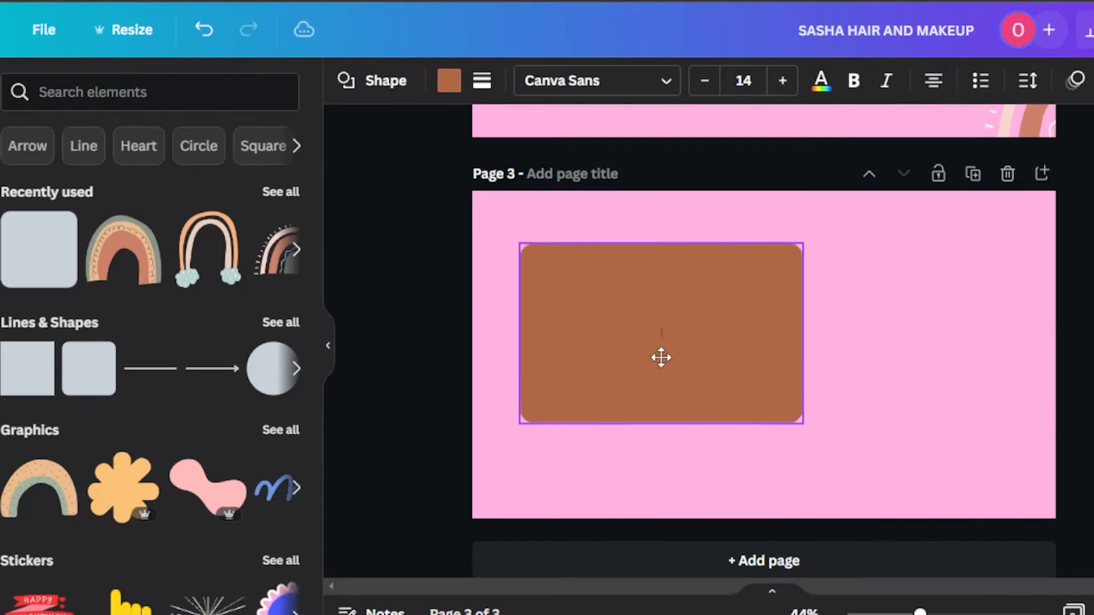
drag(661, 357, 646, 347)
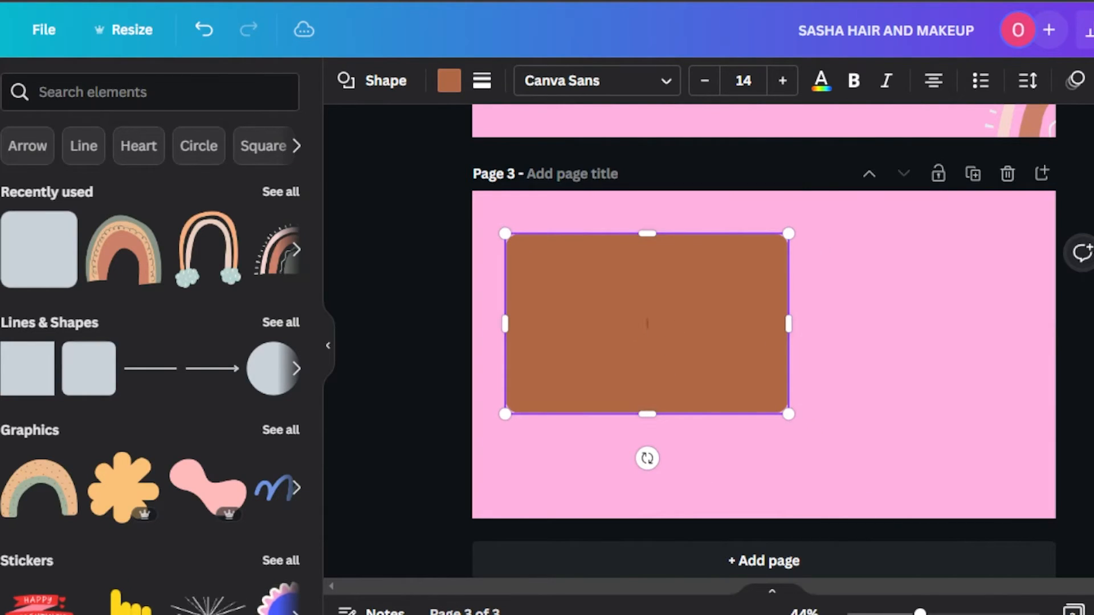
Enlarge the brown rounded rectangle to fill most of page 3 and centre it on the page.
scroll(820, 285, up, 6)
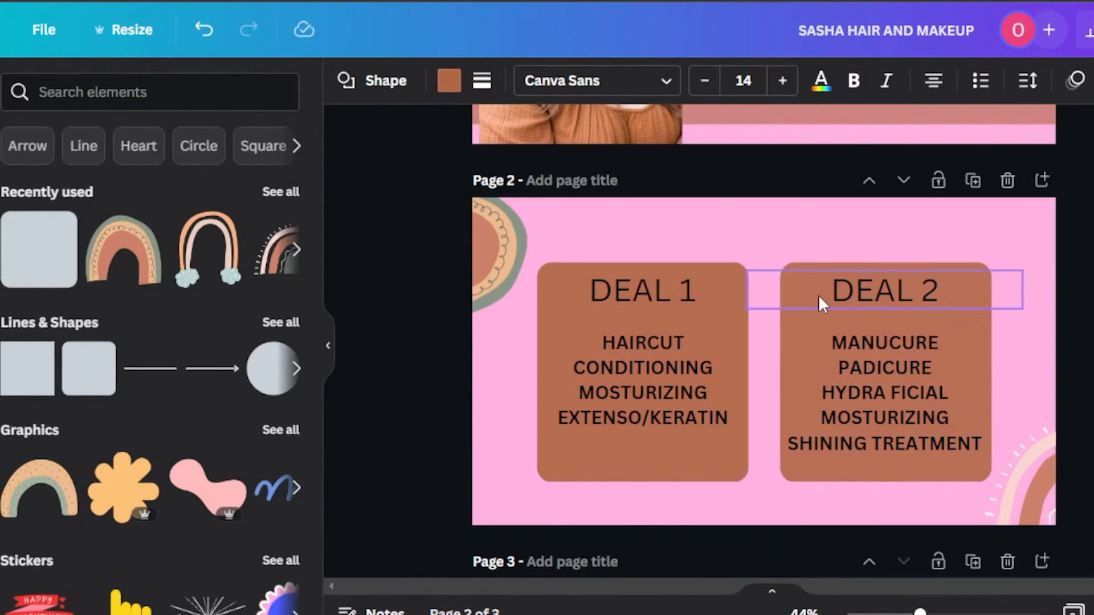
scroll(1035, 386, down, 6)
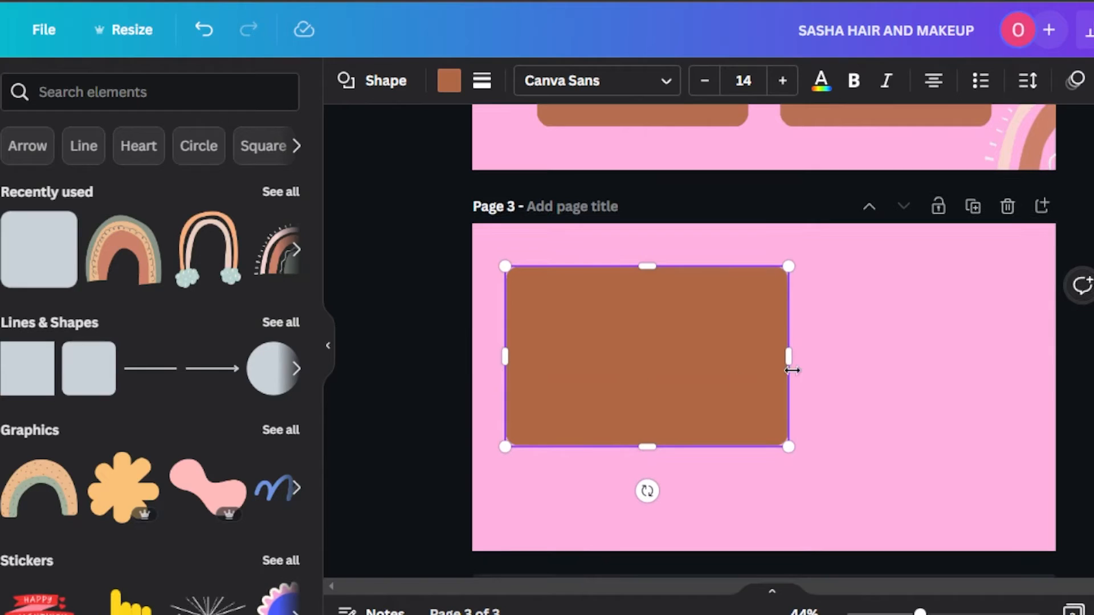
drag(865, 441, 1015, 507)
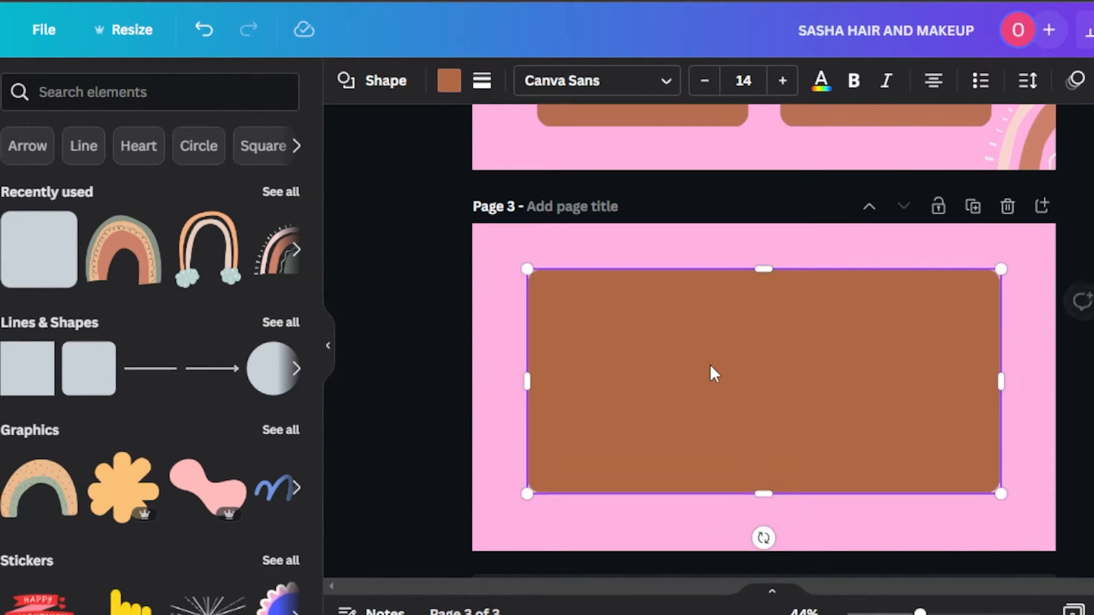
drag(709, 365, 710, 372)
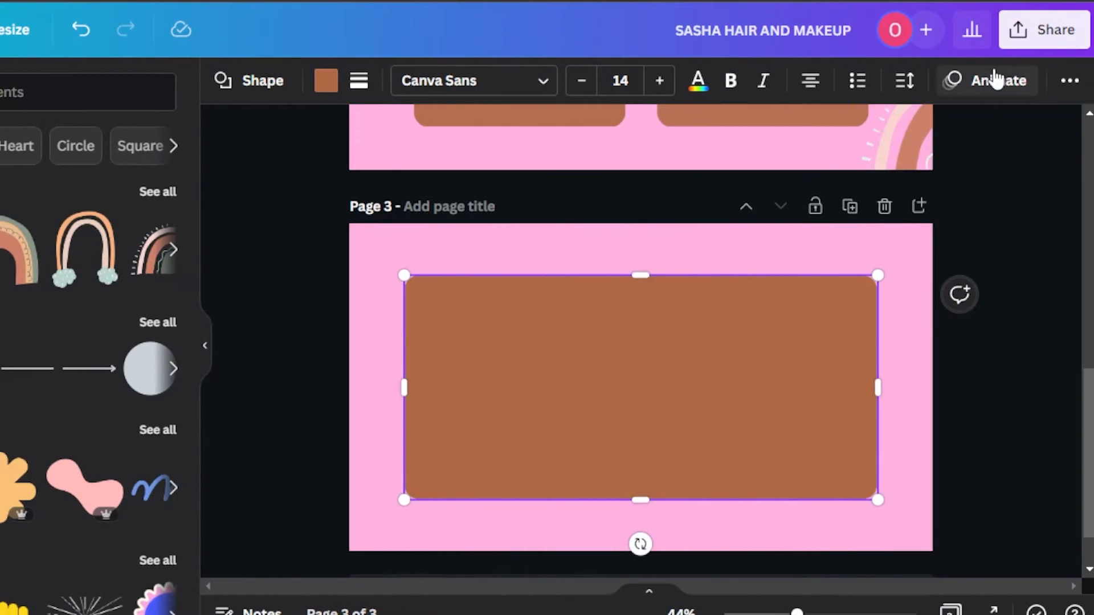
Set the transparency of the brown rounded rectangle on page 3 to 88.
click(1069, 83)
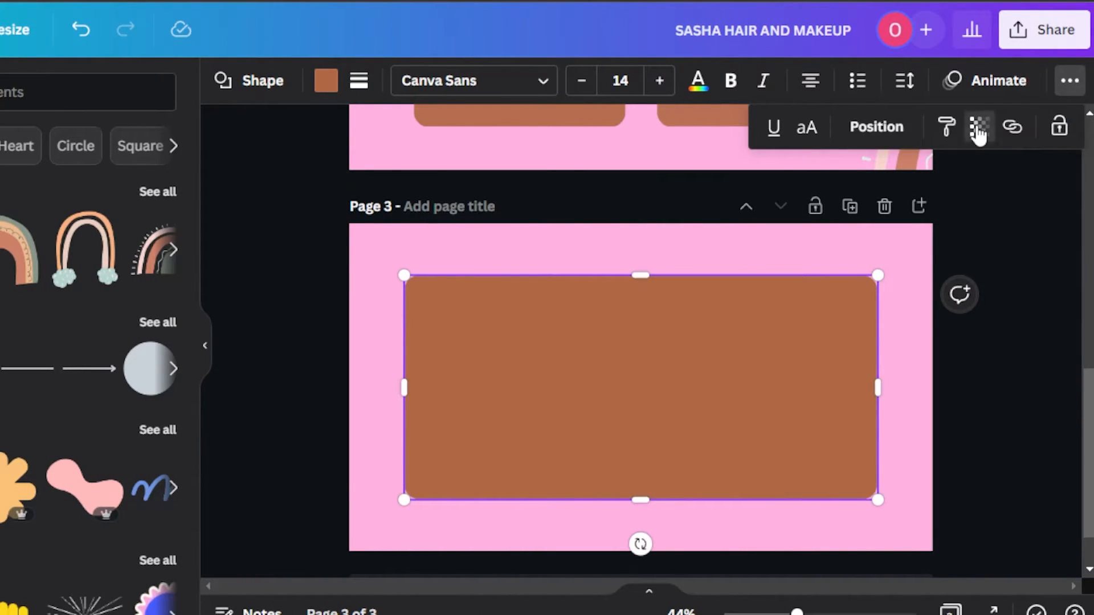
click(978, 128)
drag(979, 203, 944, 204)
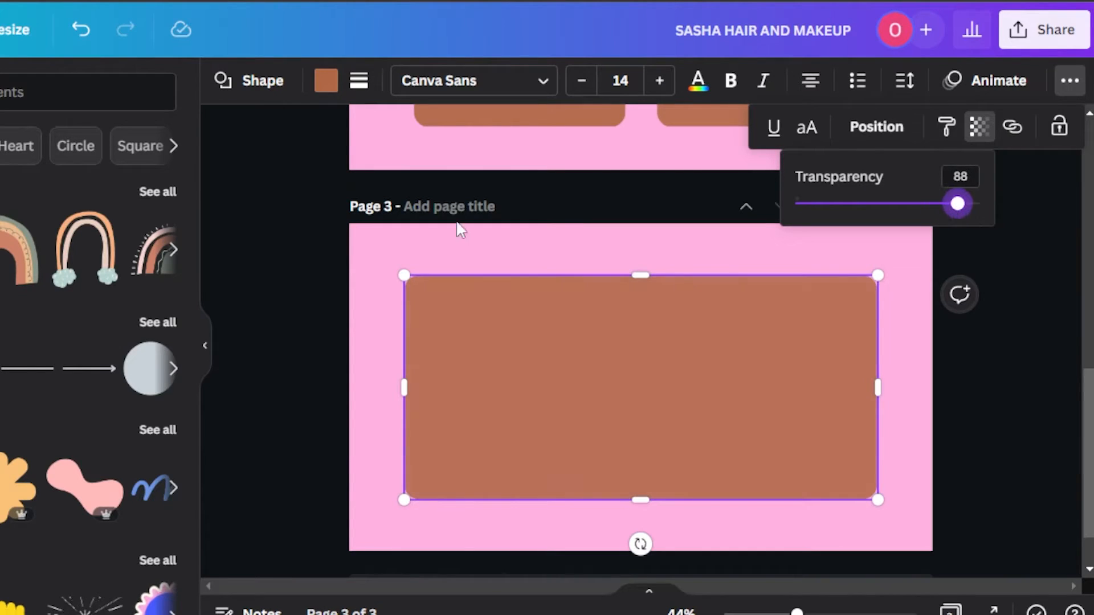
Add the title "SPECIAL OFFERS" and lines "GET BOTH DEALS AND SAVE 30%", "SAVE 20% ON ALL PREMIUM FACIALS", "GET TWO FRIENDS AND ENJOY 40% DISCOUNT".
click(17, 302)
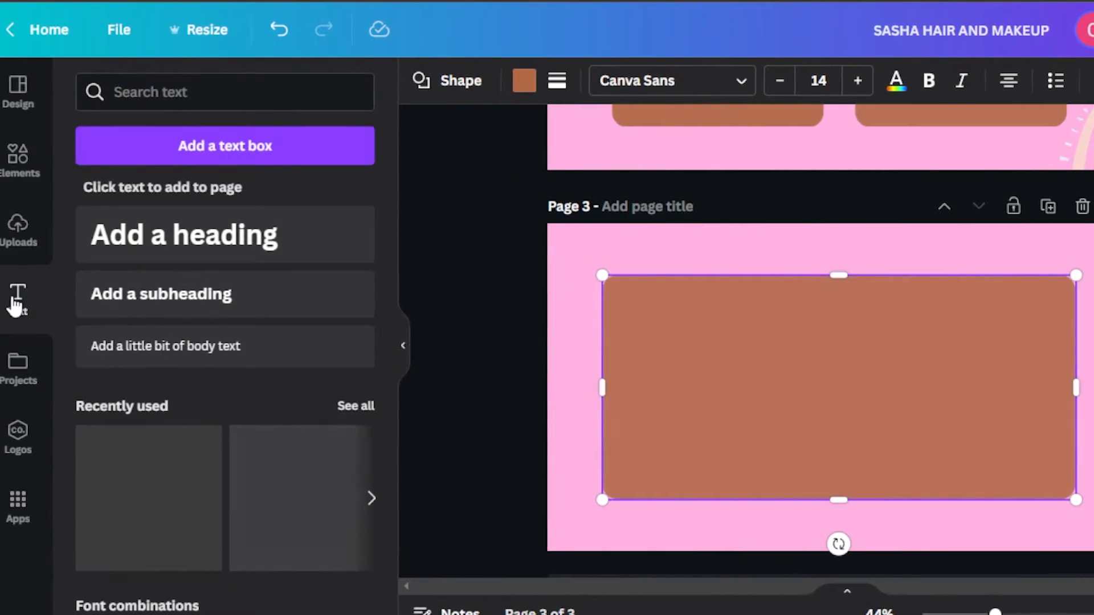
click(215, 295)
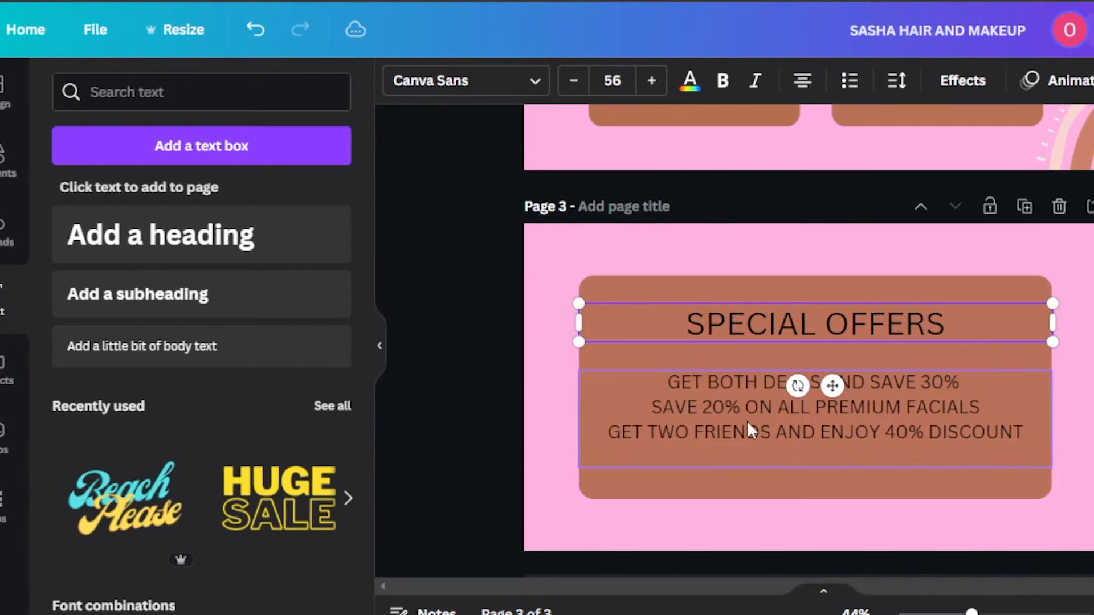
click(729, 453)
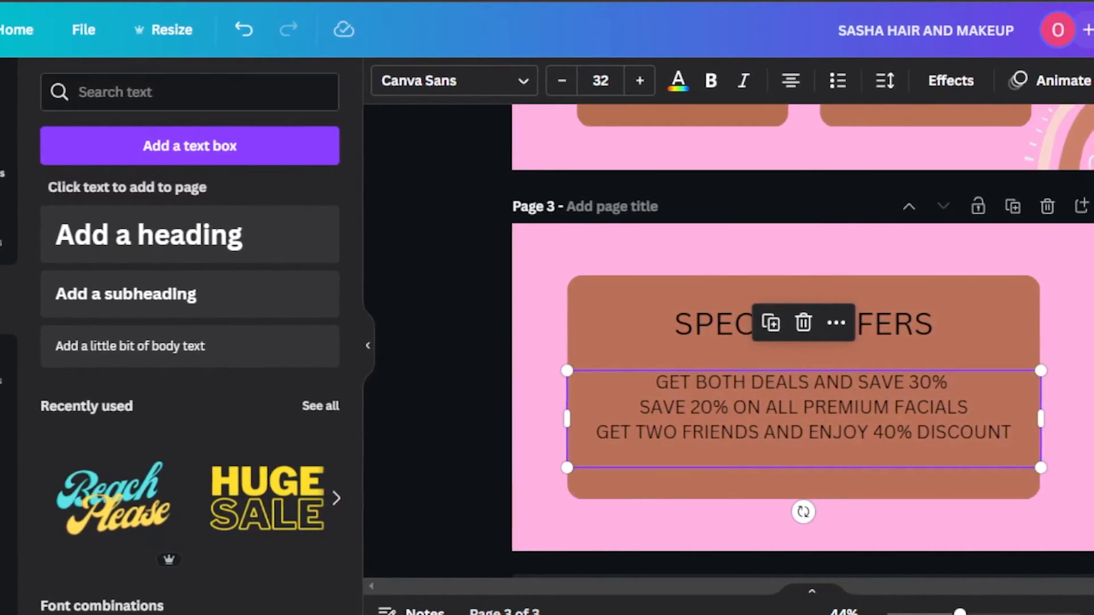
Place the orange flower graphic from the Magic recommendations so it overhangs the upper-left corner of page 3.
click(2, 162)
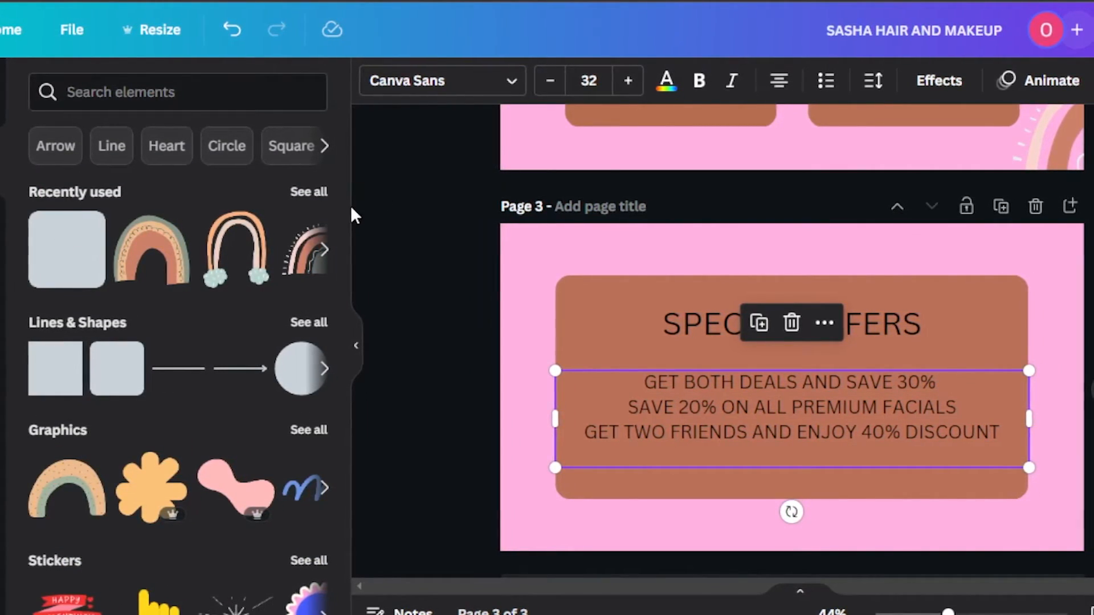
drag(338, 189, 337, 243)
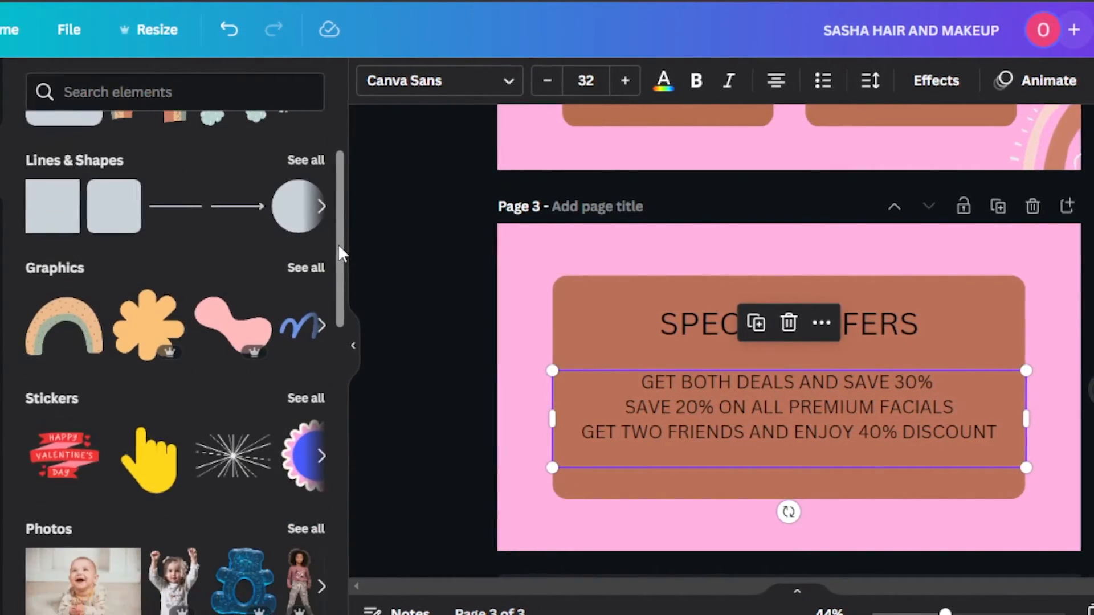
click(299, 283)
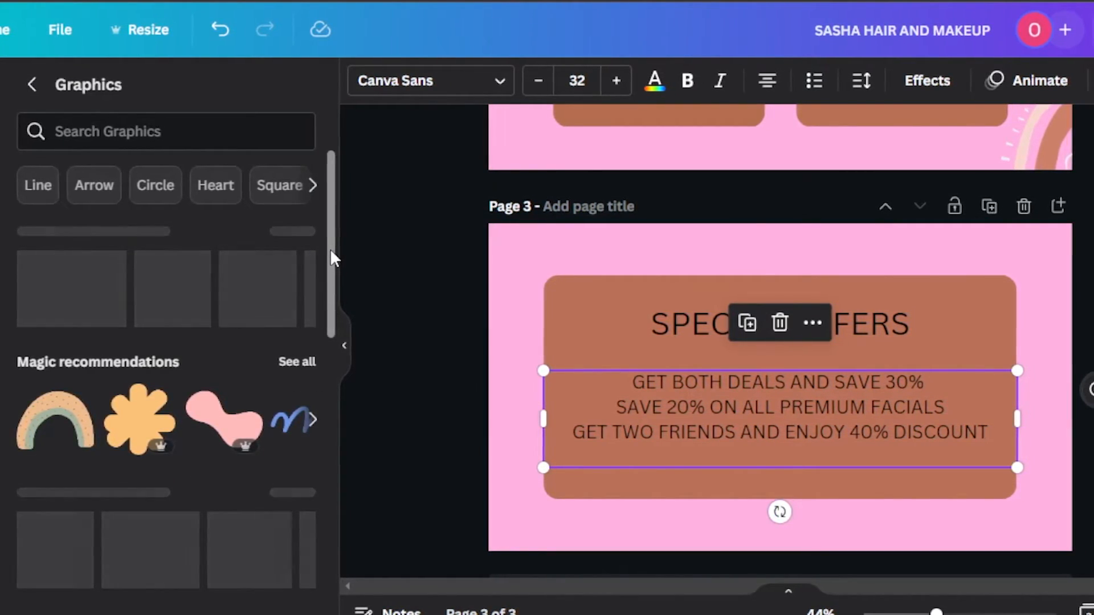
drag(331, 202, 330, 249)
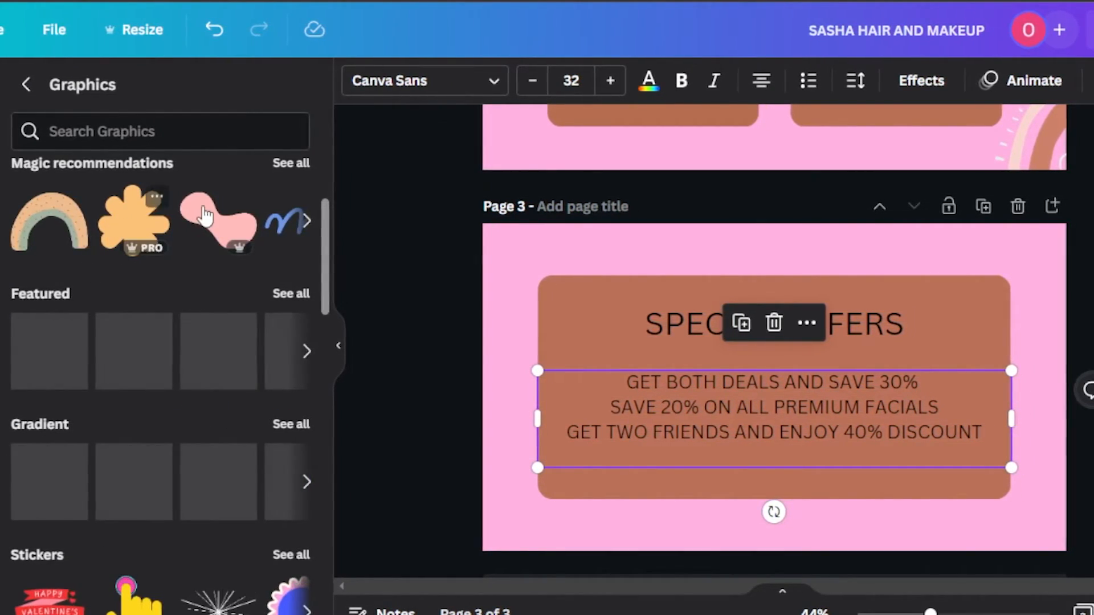
click(287, 165)
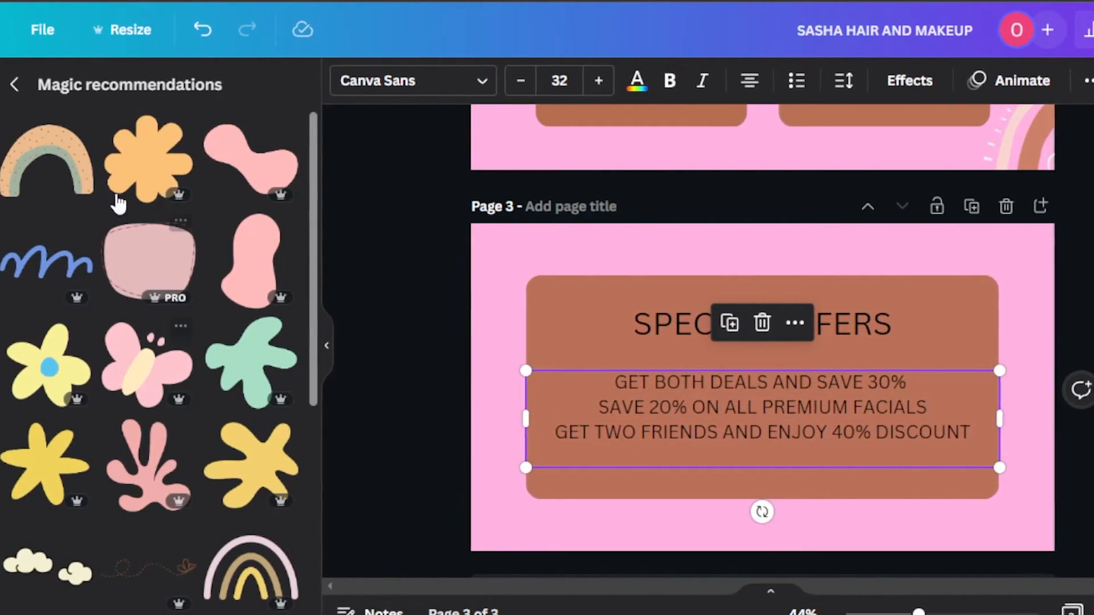
drag(139, 160, 435, 235)
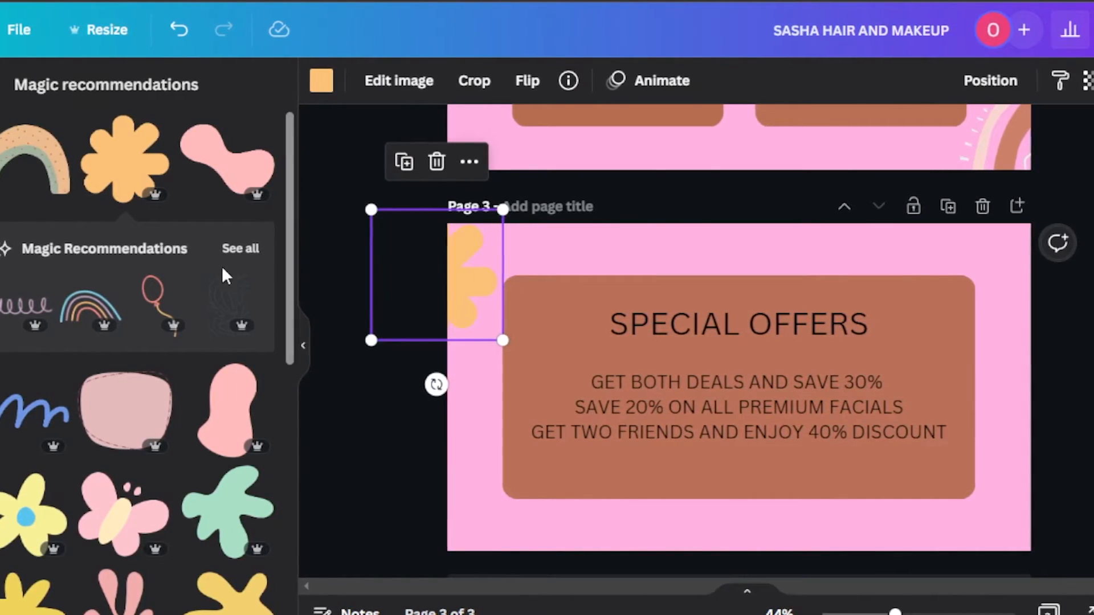
Add the dotted rainbow graphic with a heart and place it partly over the lower-right corner of page 3.
drag(284, 231, 282, 453)
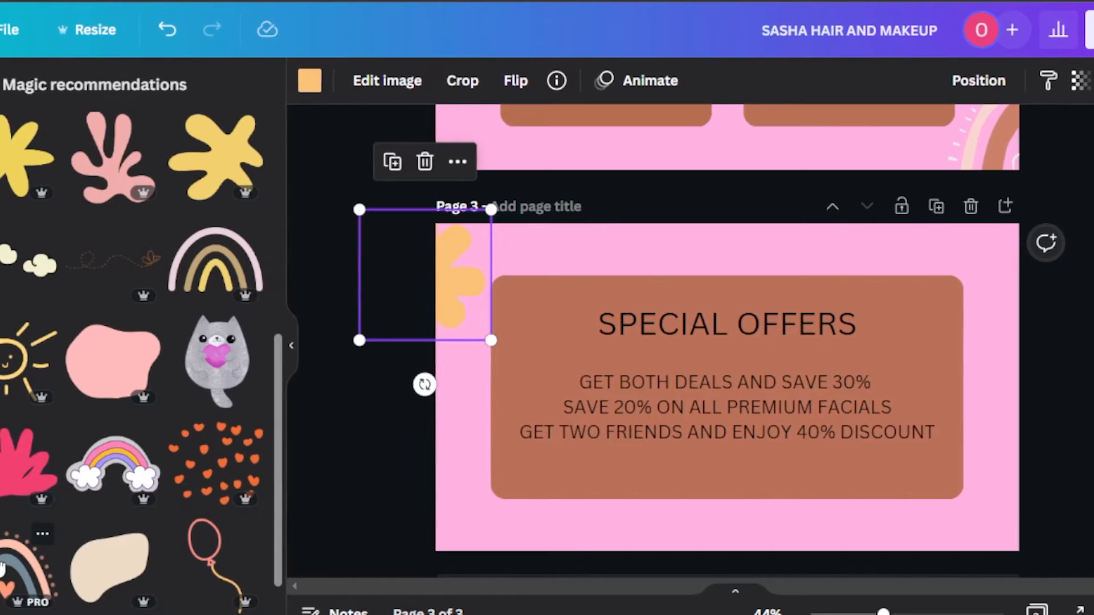
click(5, 567)
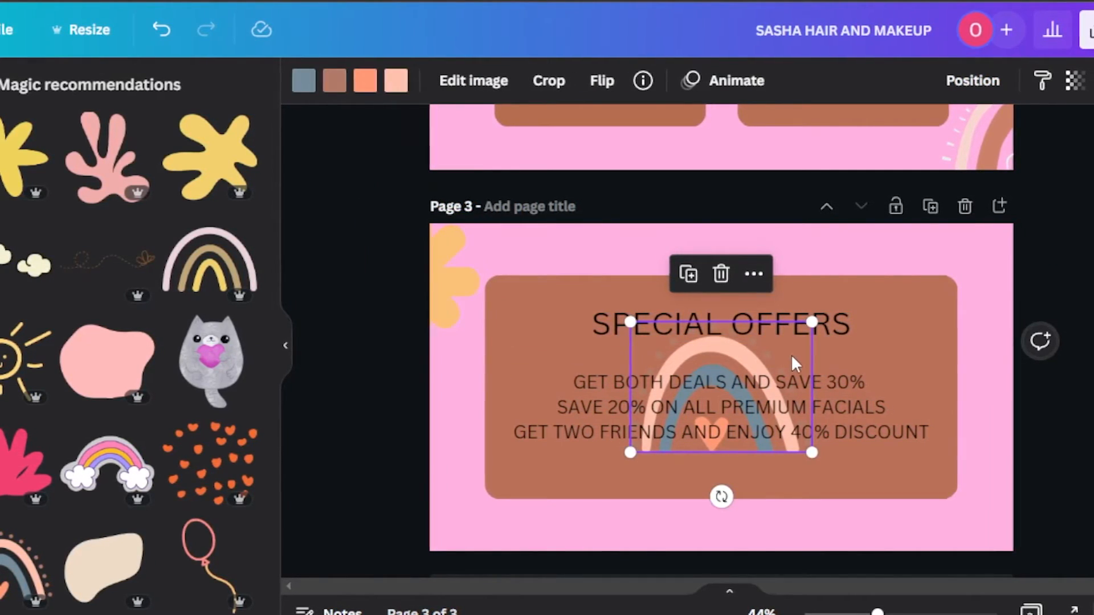
drag(806, 438, 1061, 531)
click(1051, 501)
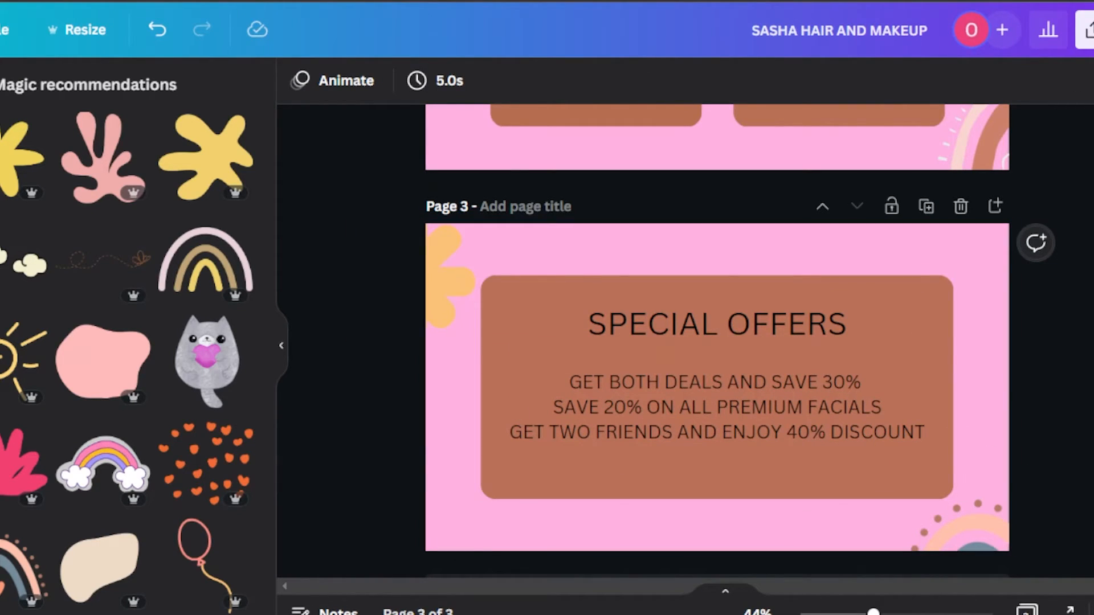
Look over the banner pages and open the download settings for the design.
scroll(716, 341, up, 10)
scroll(716, 342, down, 10)
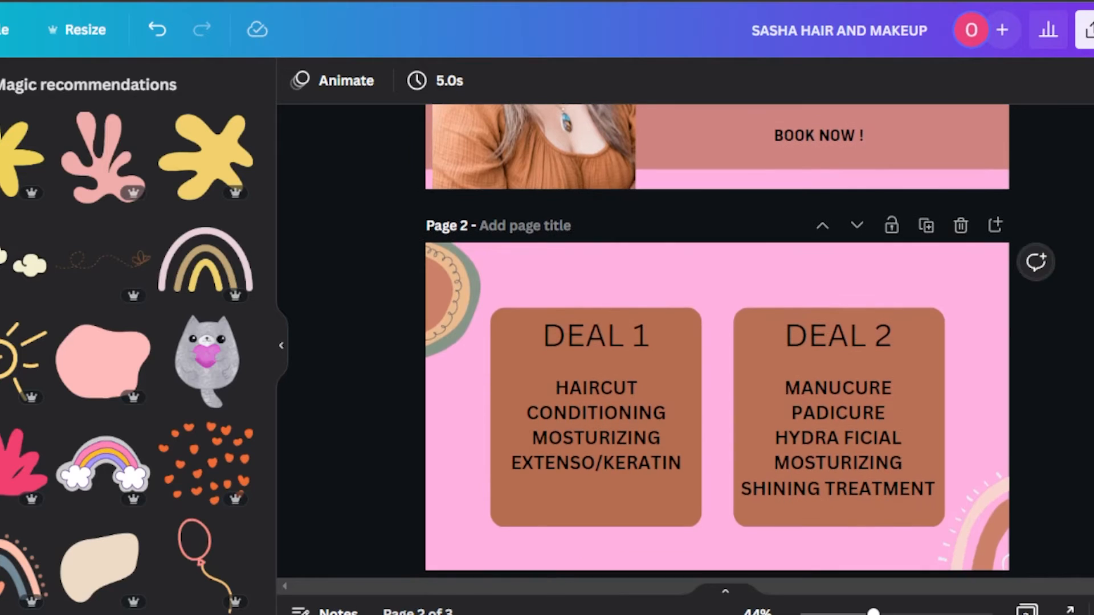
scroll(717, 341, up, 7)
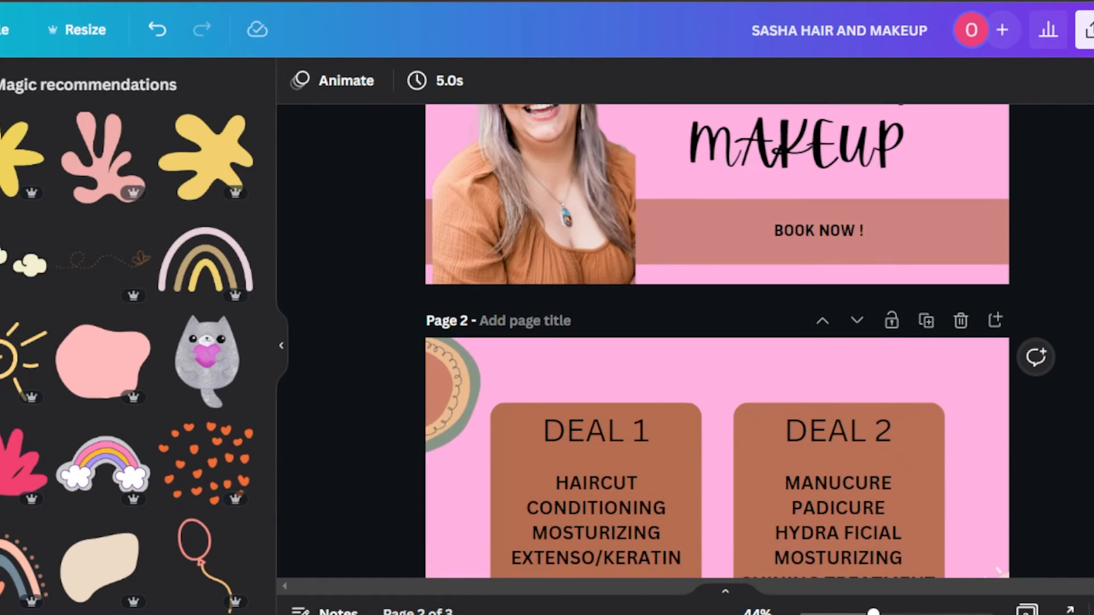
scroll(626, 291, up, 3)
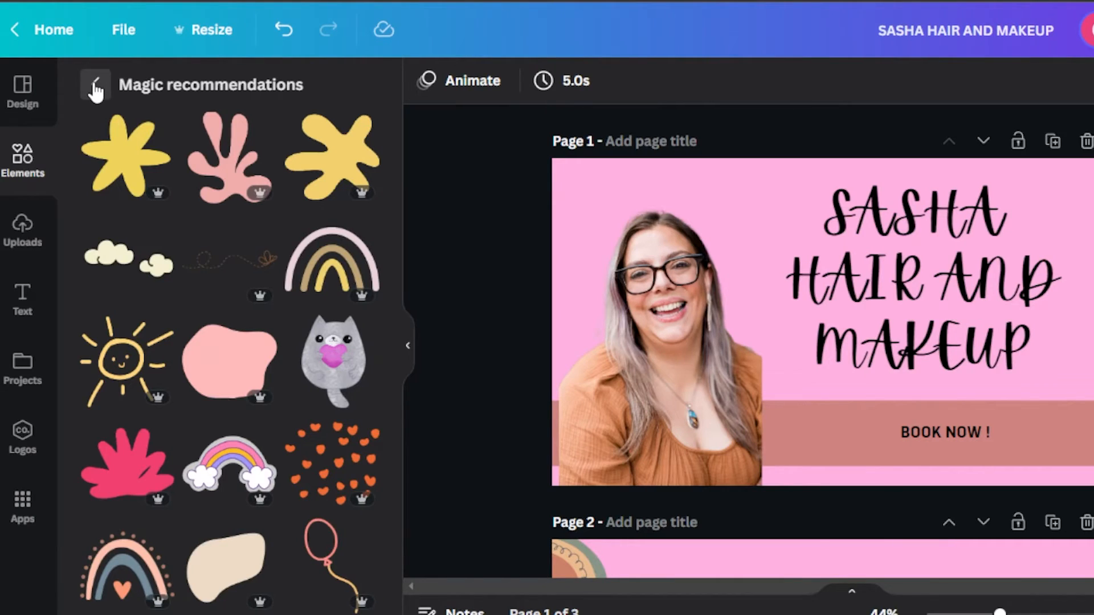
click(96, 86)
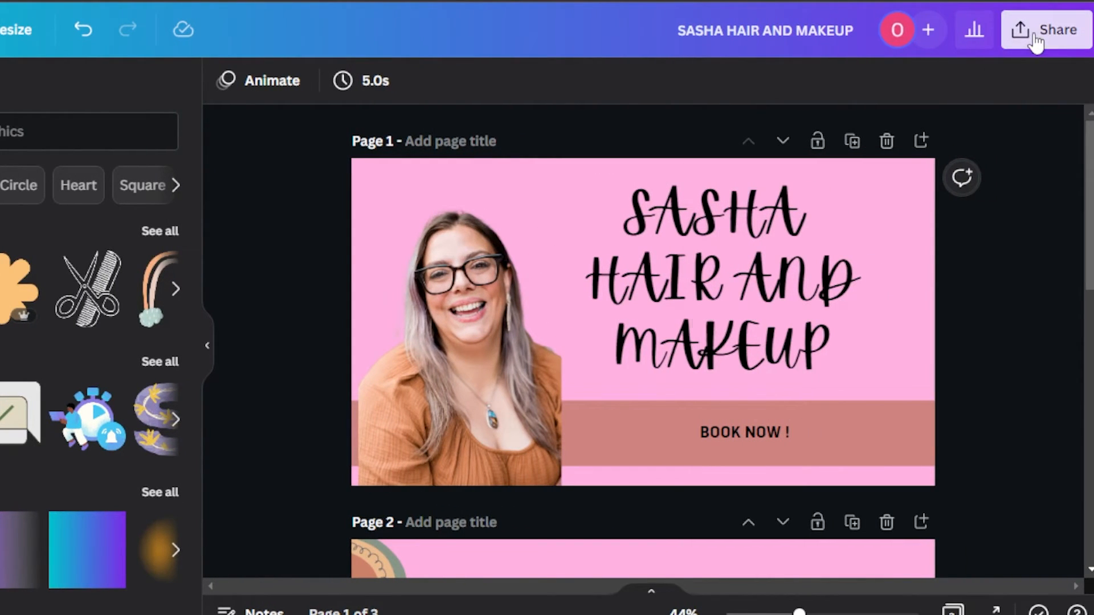
click(1036, 41)
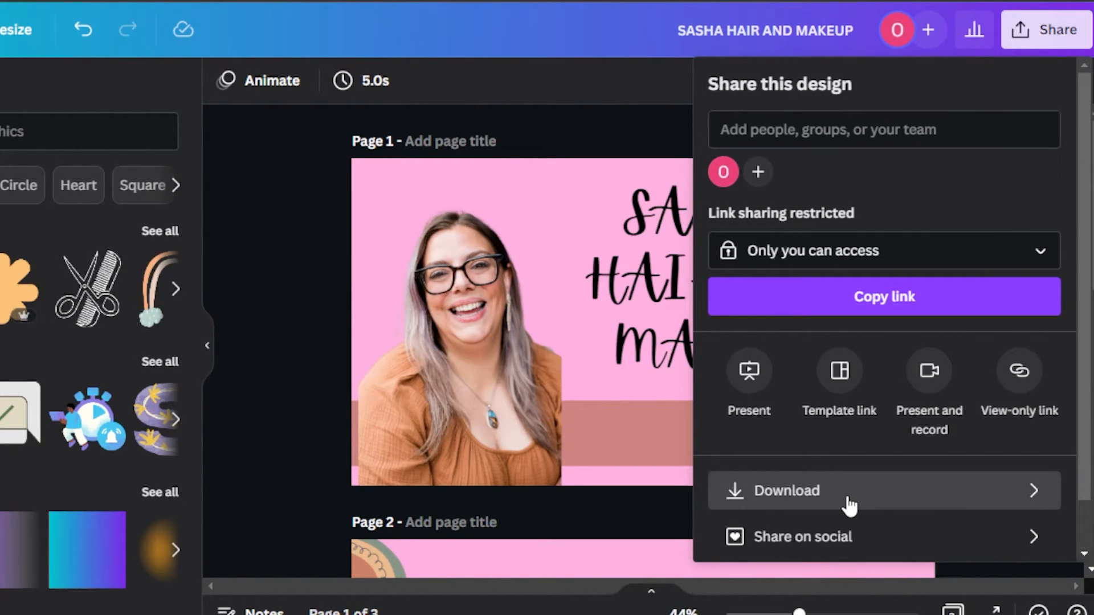
click(849, 504)
Exclude pages 2 and 3 from the download so that only page 1 is selected.
click(817, 376)
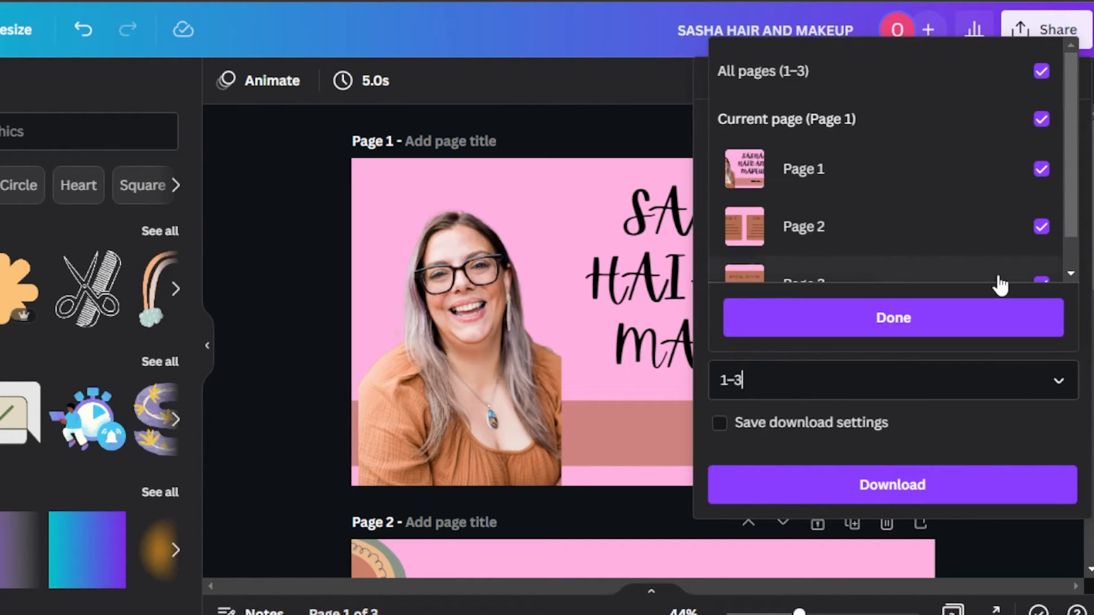
click(1047, 232)
click(1044, 273)
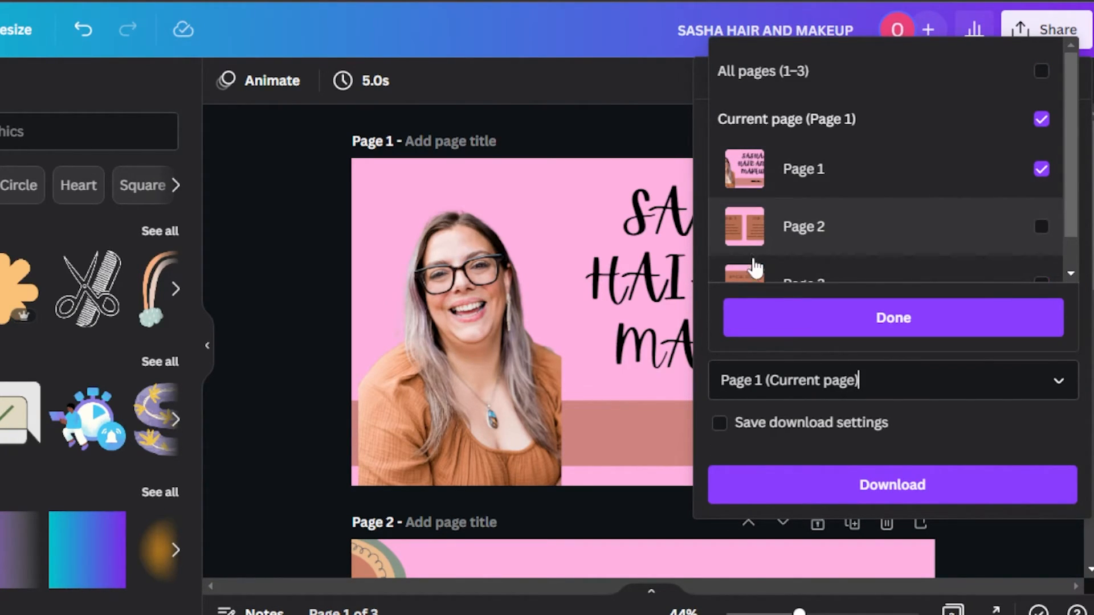
click(854, 333)
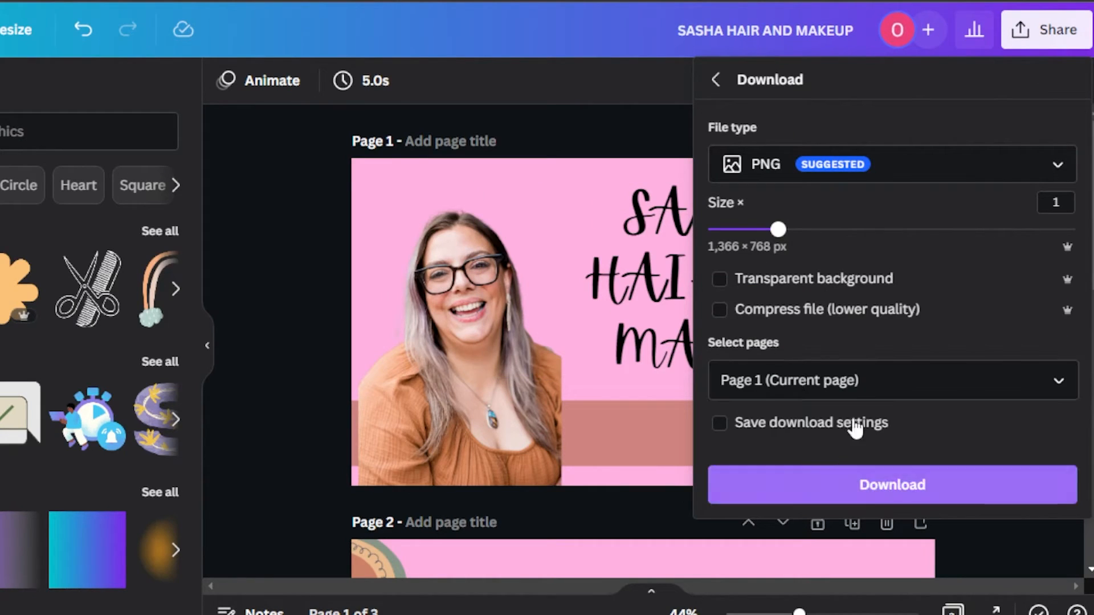
Change the download selection to page 3 only and download it as a PNG.
click(878, 382)
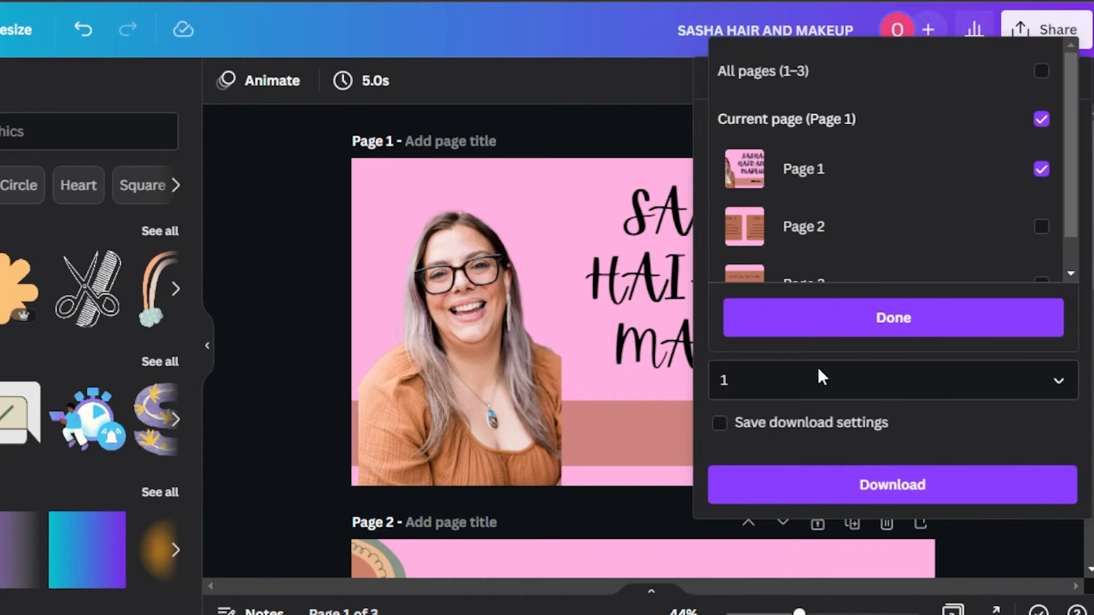
click(1041, 169)
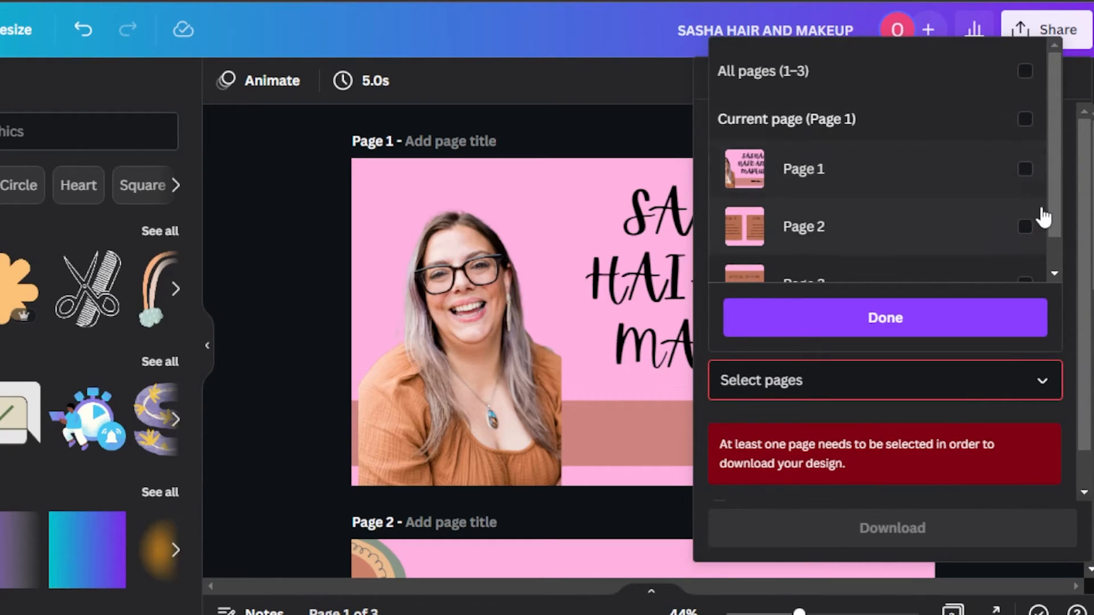
scroll(1051, 277, down, 1)
click(1042, 245)
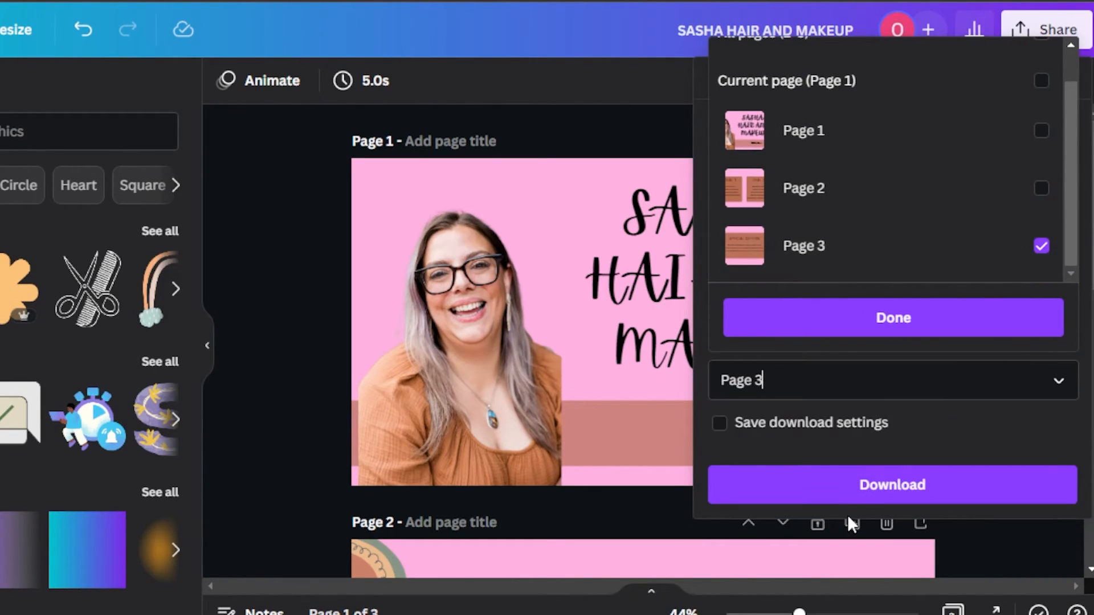
click(857, 489)
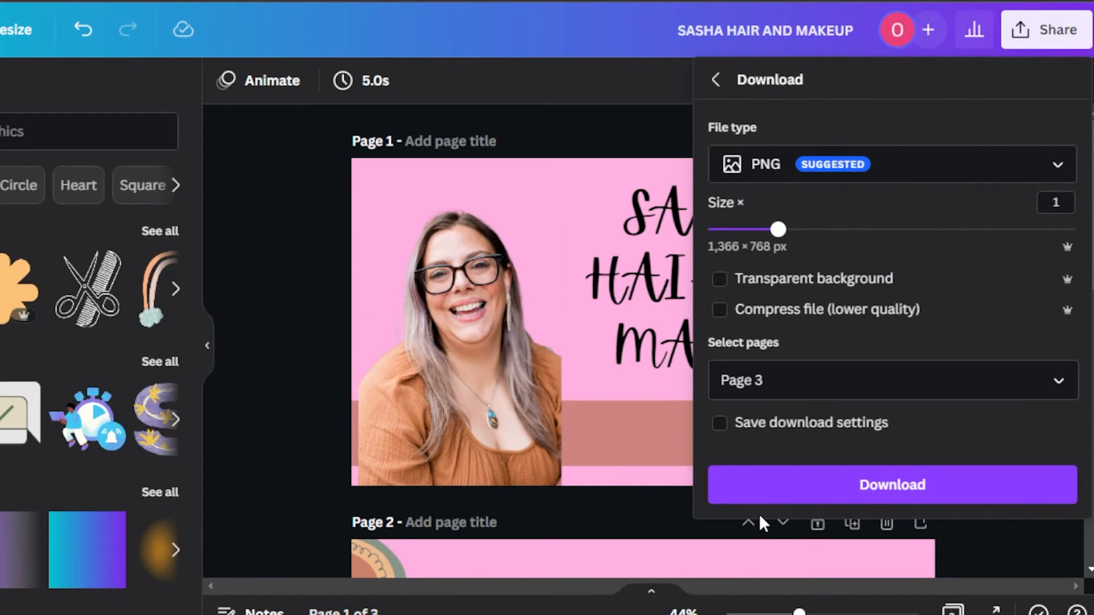
click(793, 504)
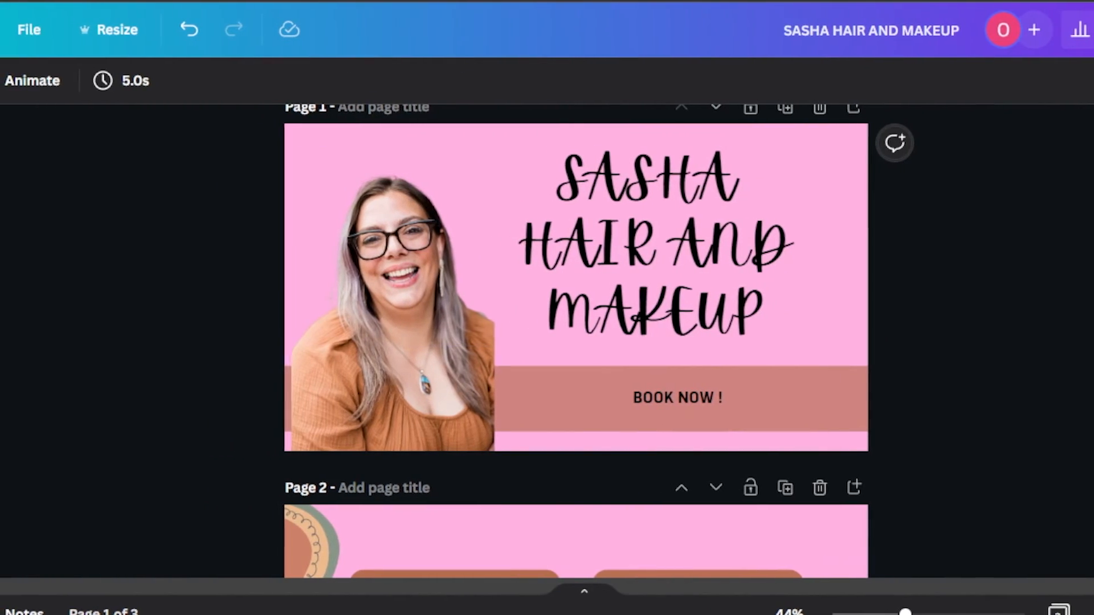
scroll(576, 342, down, 8)
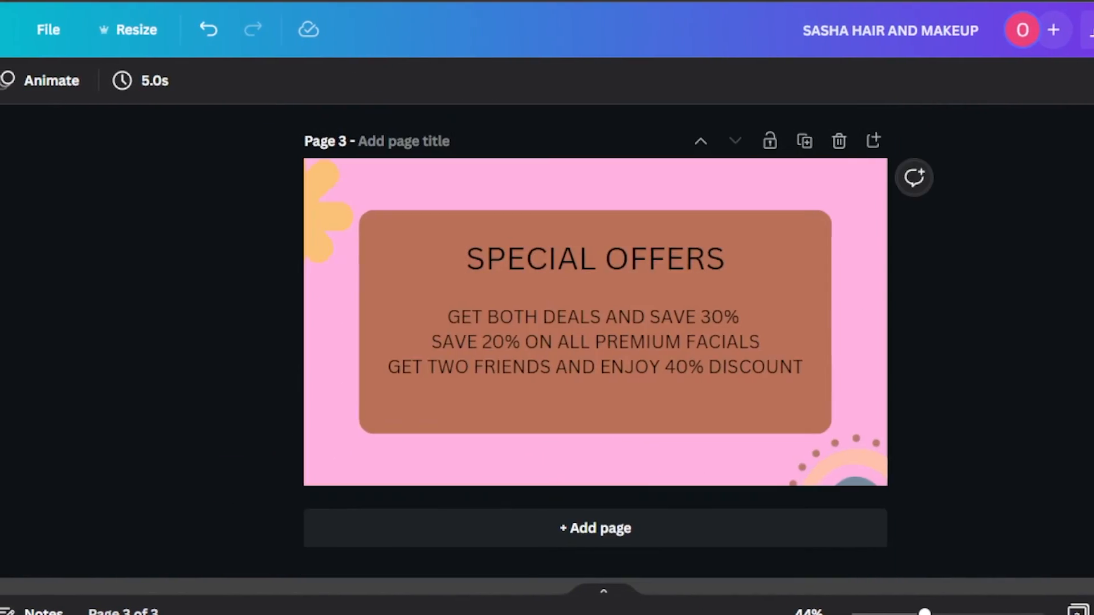
scroll(576, 342, up, 8)
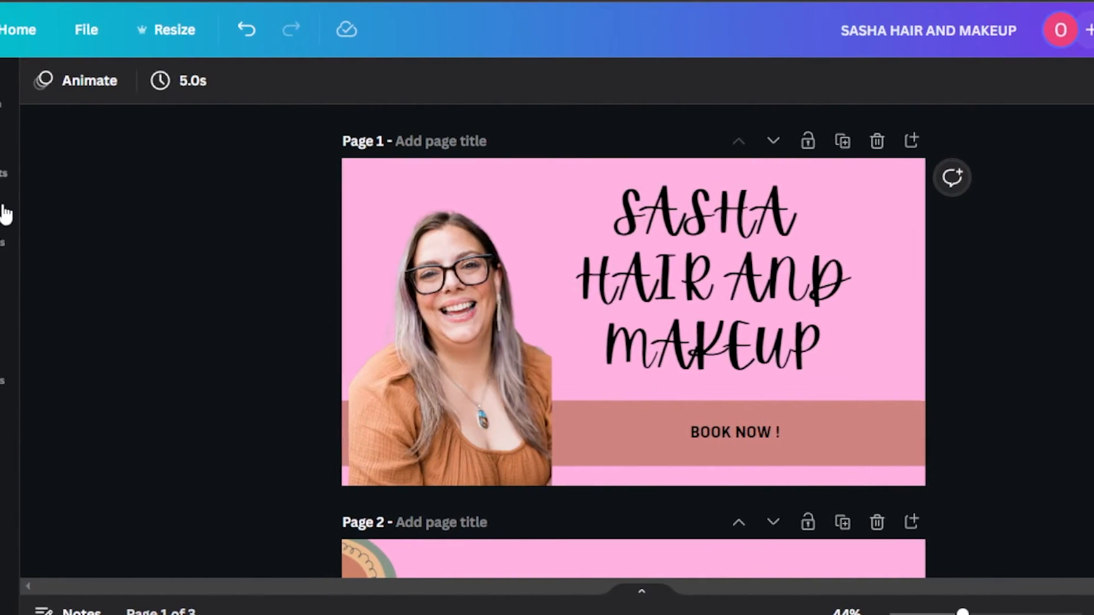
click(10, 98)
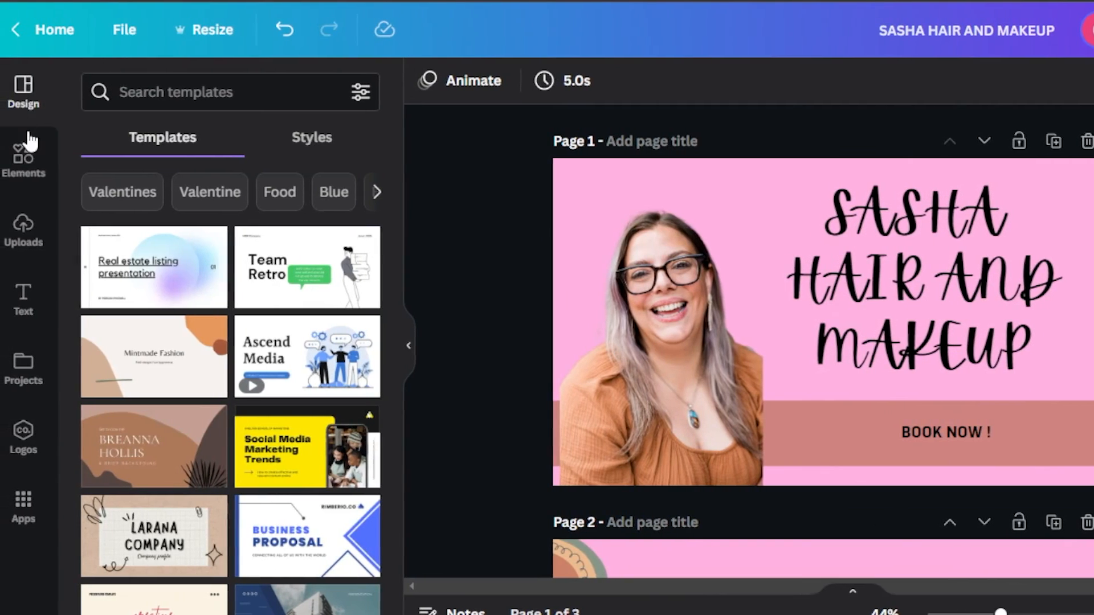
drag(397, 202, 392, 393)
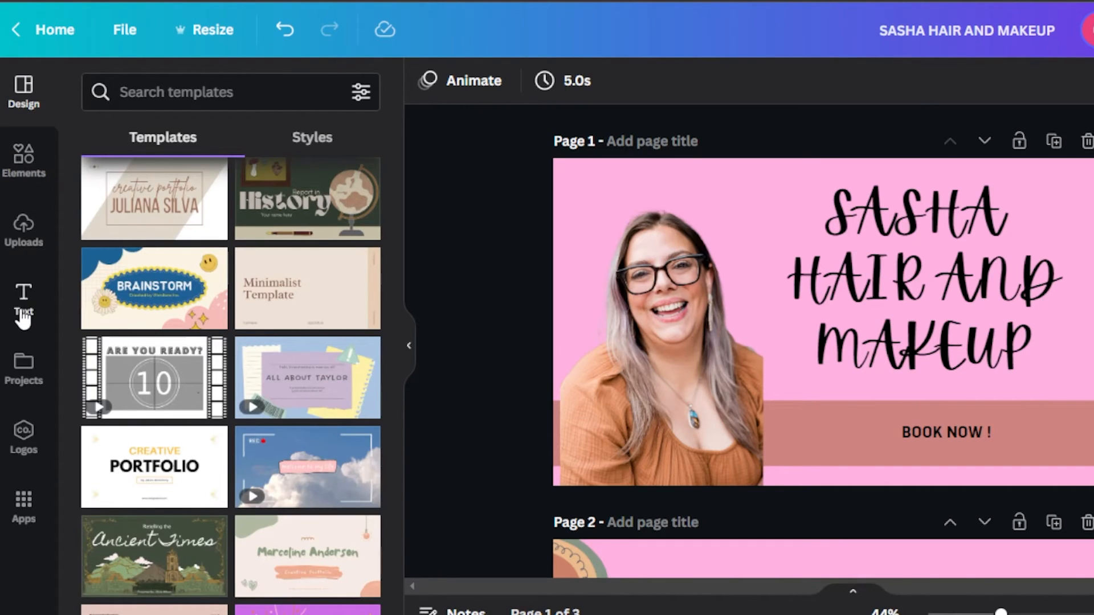
drag(394, 394, 398, 183)
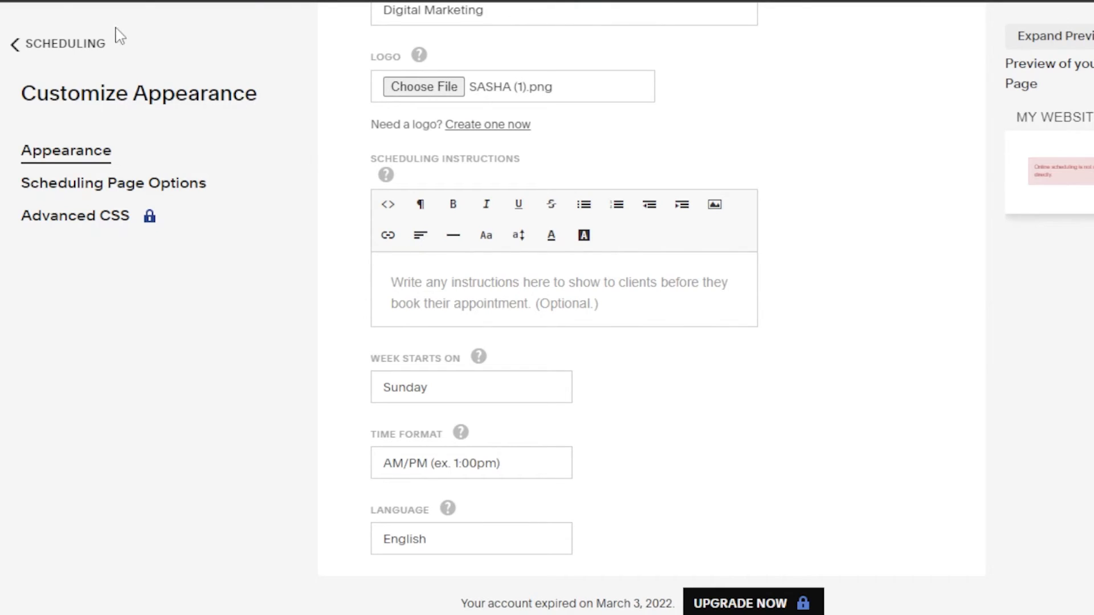
In the Acuity Scheduling appearance settings, insert the image file "SASHA HAIR AND MAKEUP" into the scheduling instructions.
click(443, 271)
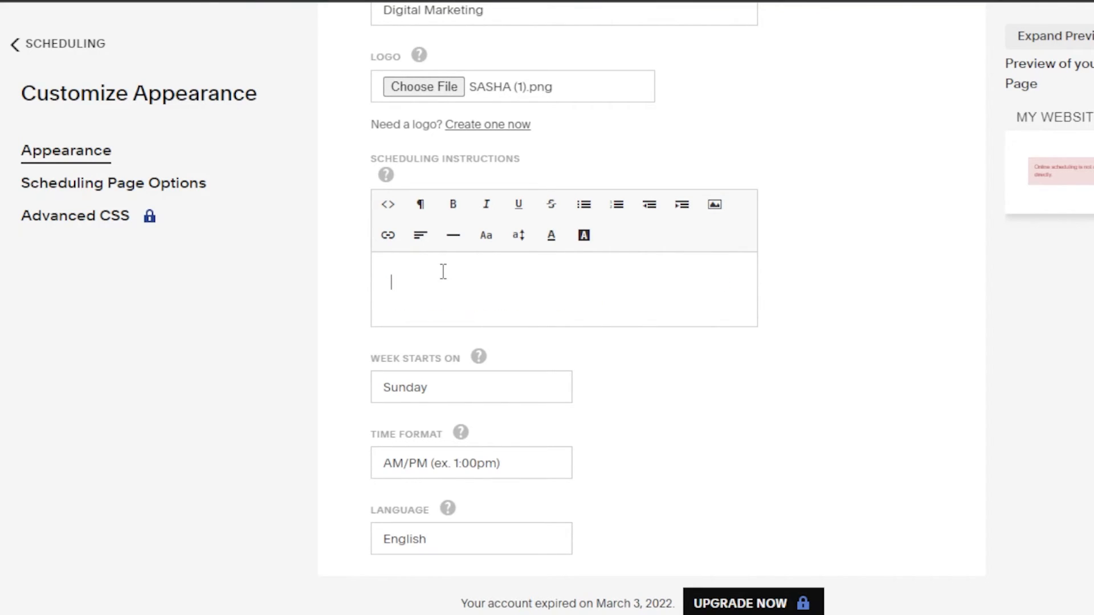
click(714, 205)
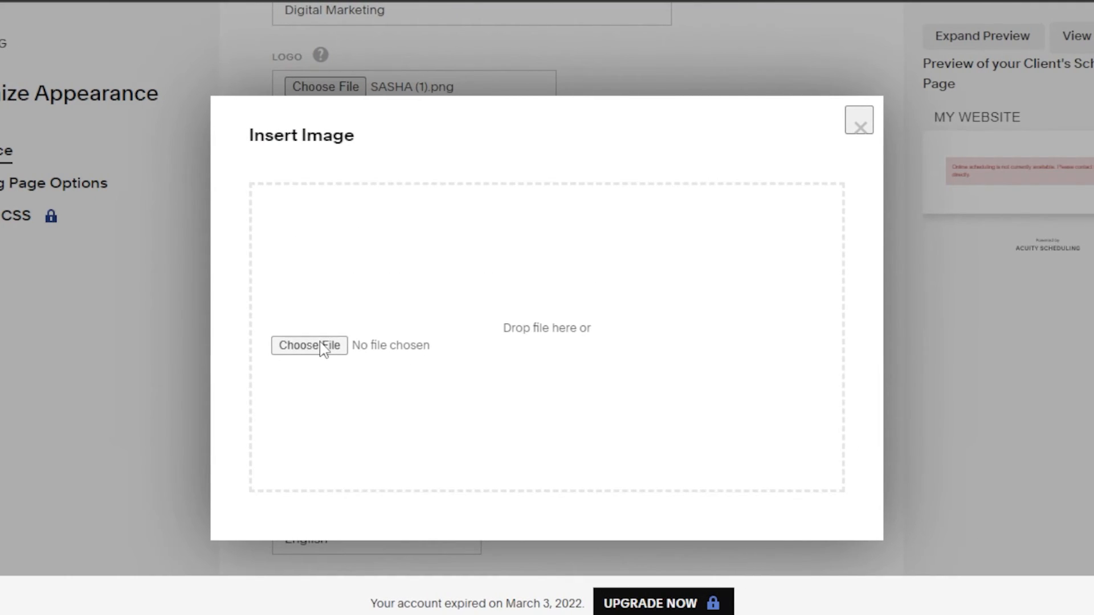
click(309, 345)
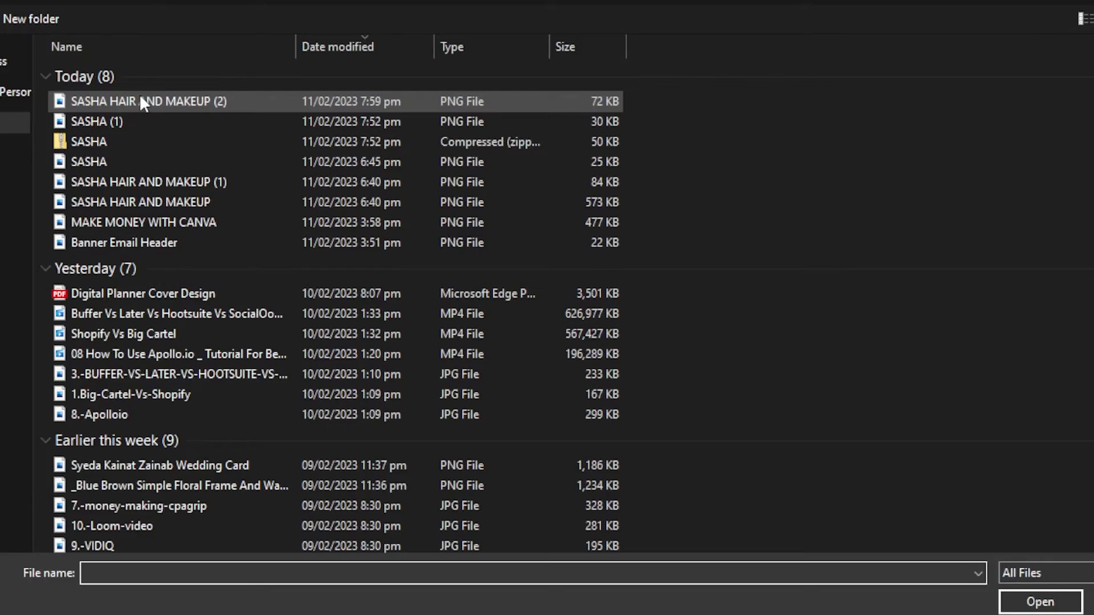
double_click(166, 200)
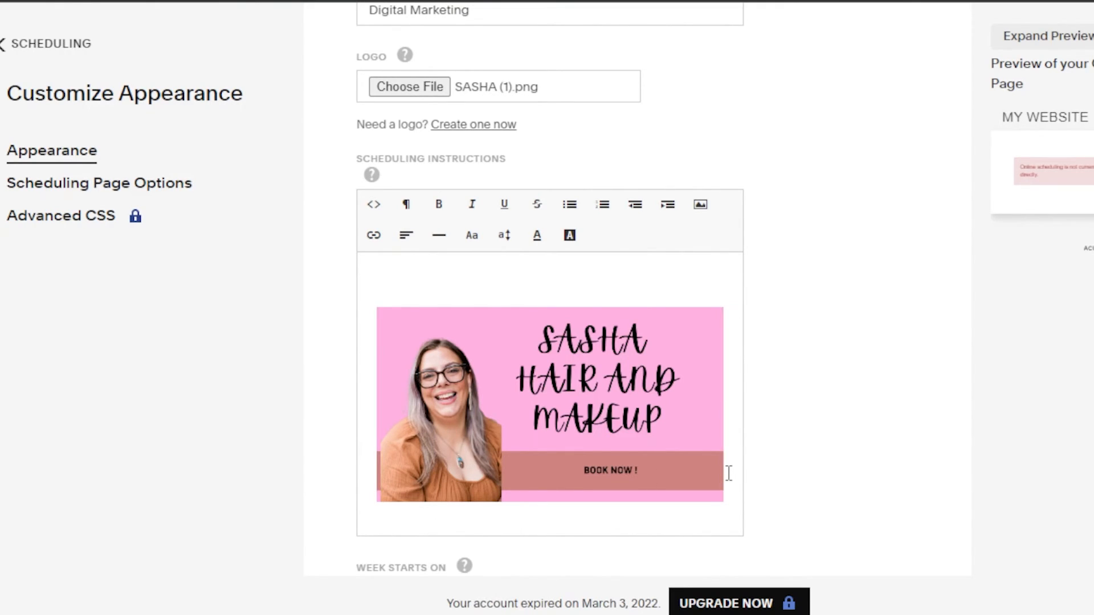
Insert the DEAL 1 and DEAL 2 banner image on a new line below the first banner in the scheduling instructions.
key(Return)
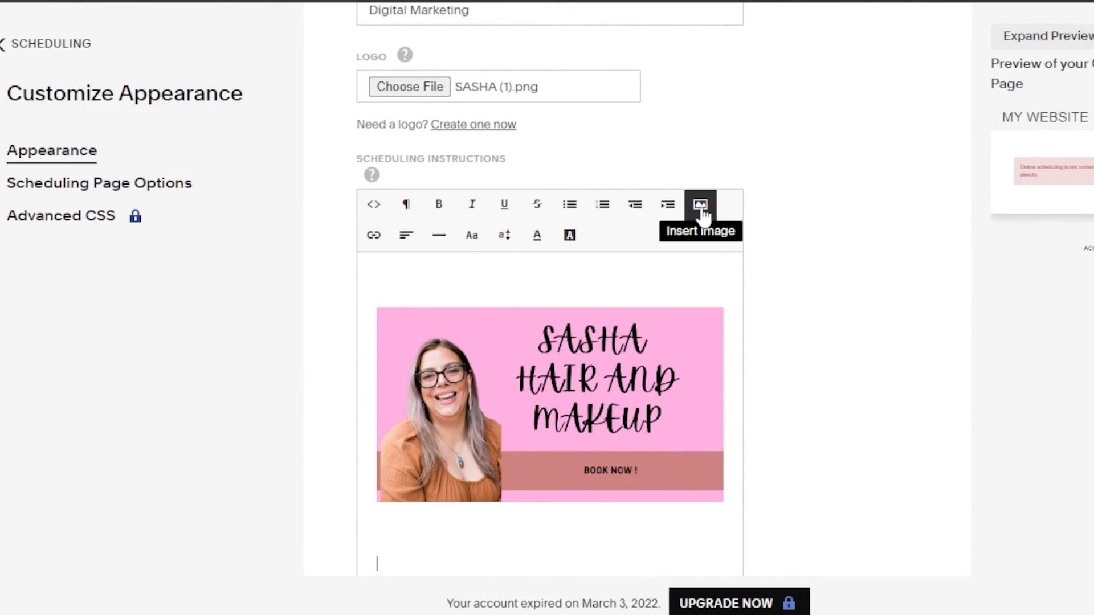
click(701, 205)
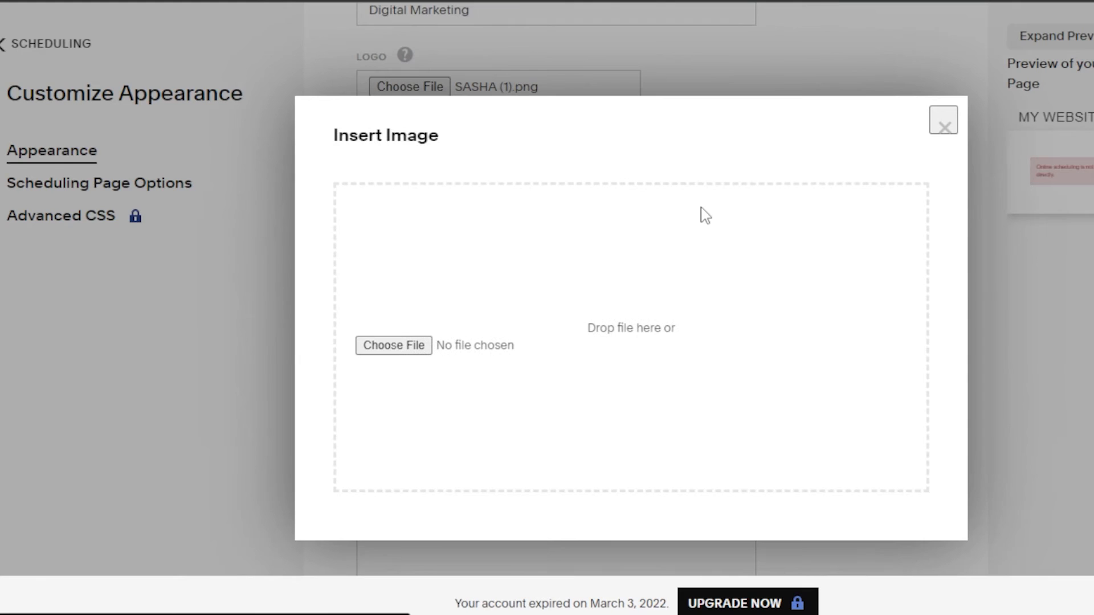
click(393, 345)
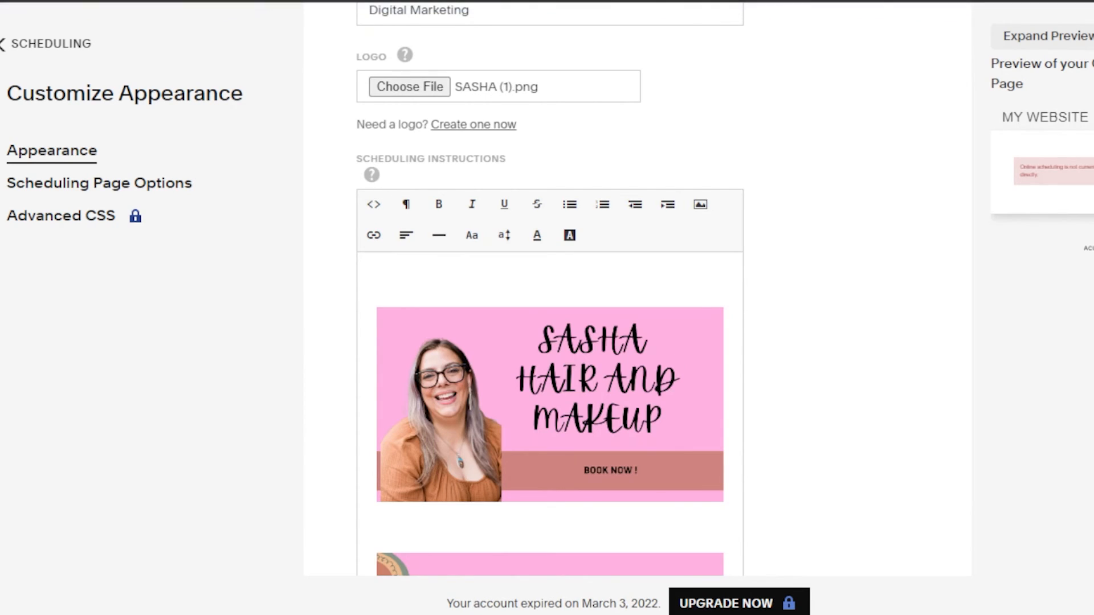
scroll(549, 290, down, 5)
scroll(550, 289, up, 1)
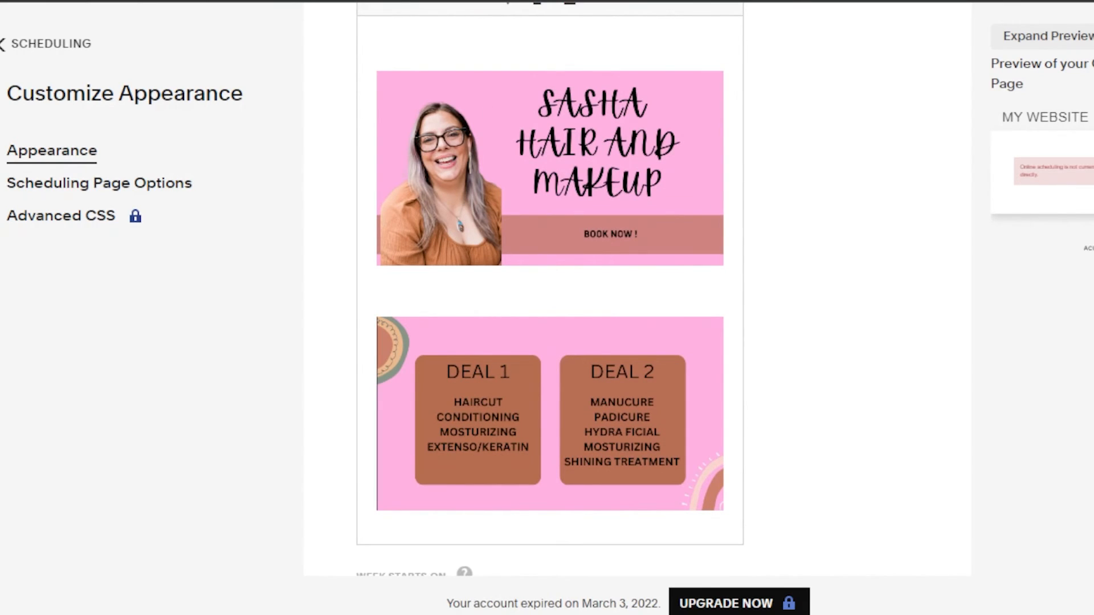
Insert the SPECIAL OFFERS banner image below the DEAL 1 and DEAL 2 banner in the scheduling instructions, separated by a blank line.
scroll(829, 283, down, 3)
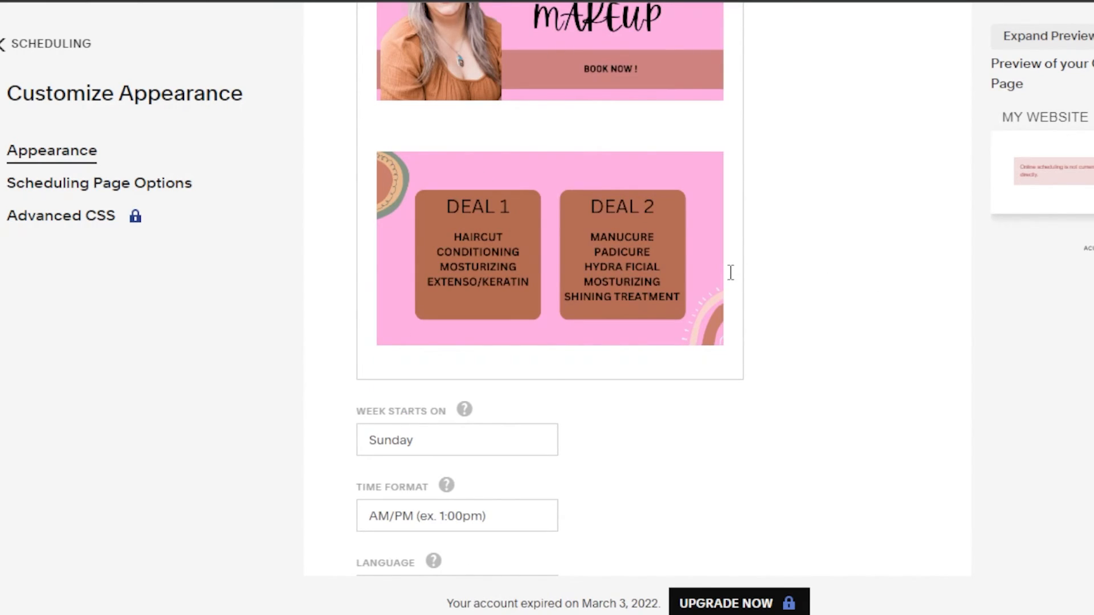
key(Return)
scroll(798, 85, up, 5)
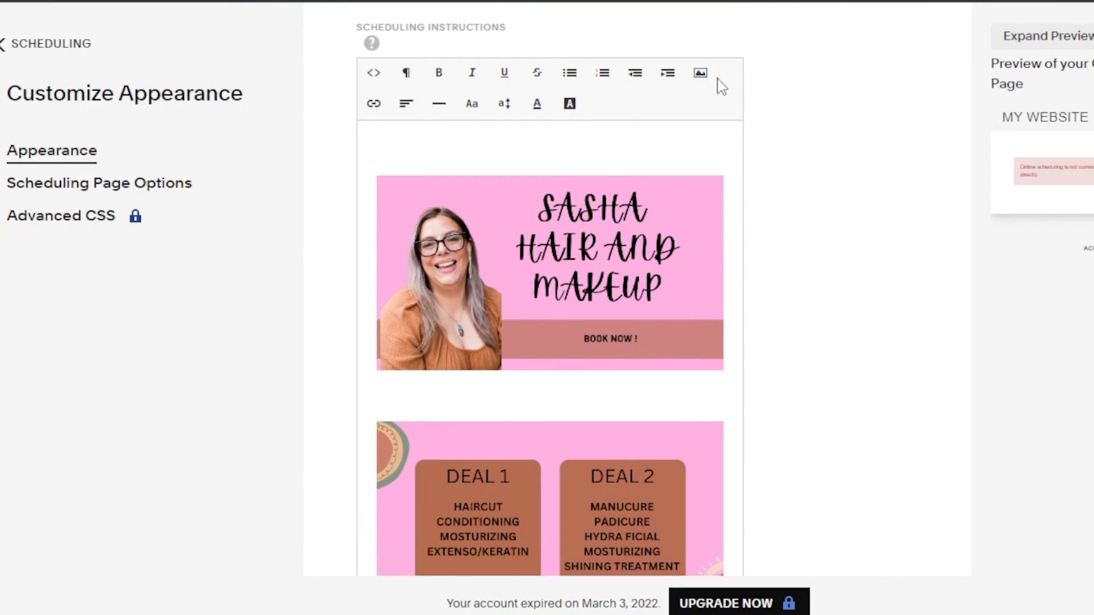
click(701, 73)
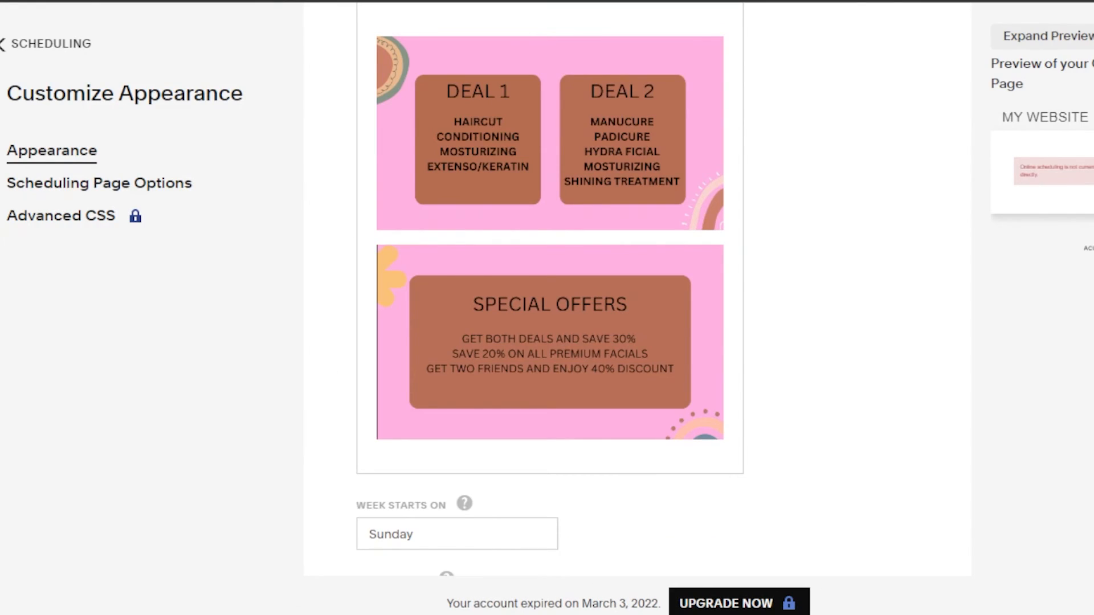
scroll(549, 285, up, 6)
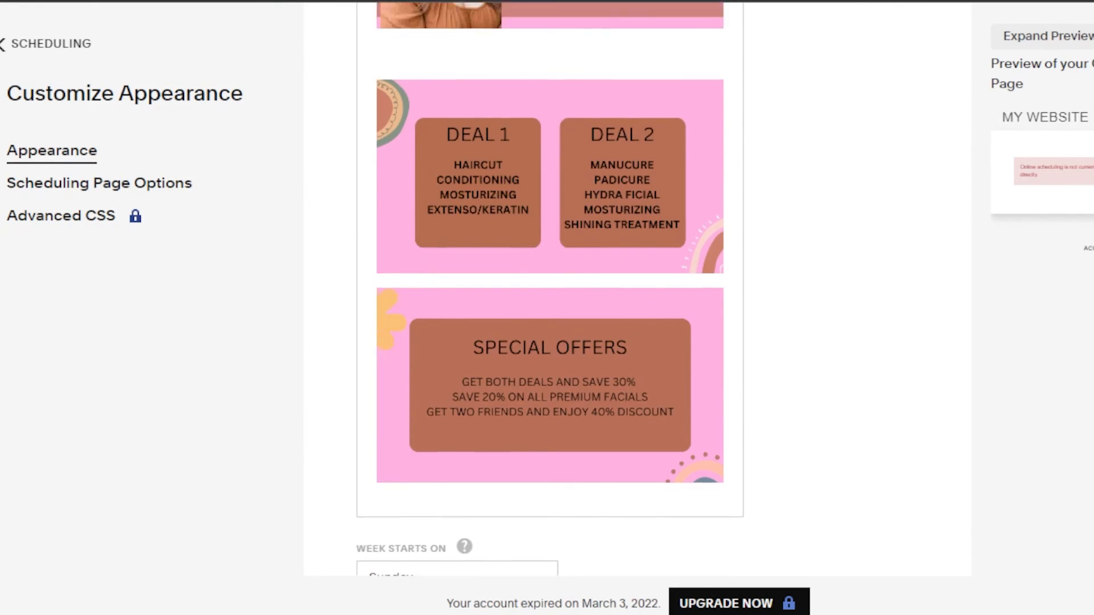
scroll(549, 285, down, 5)
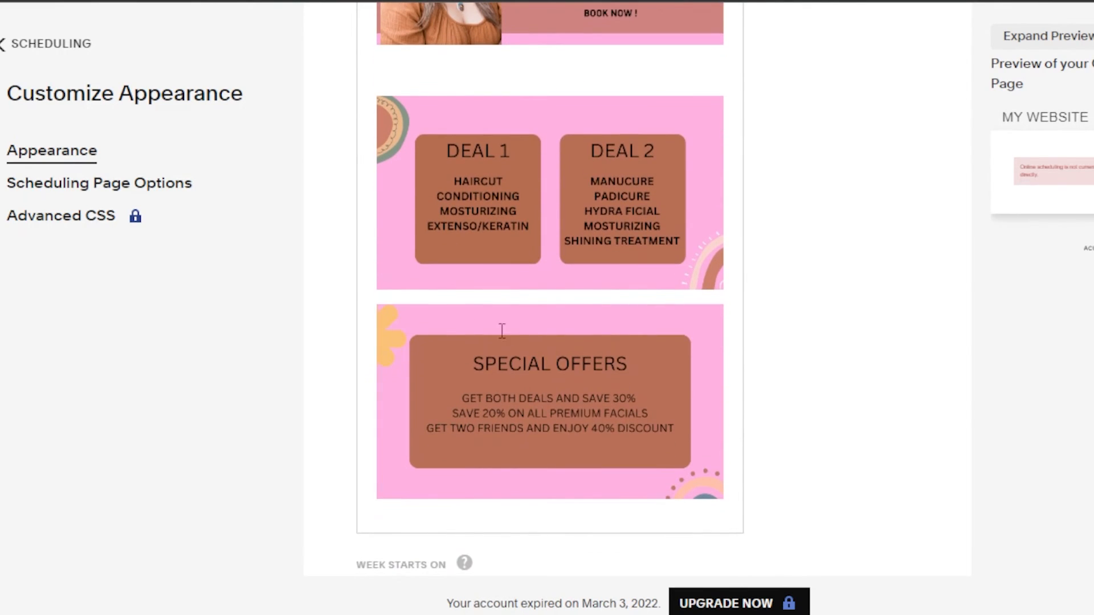
scroll(381, 294, down, 6)
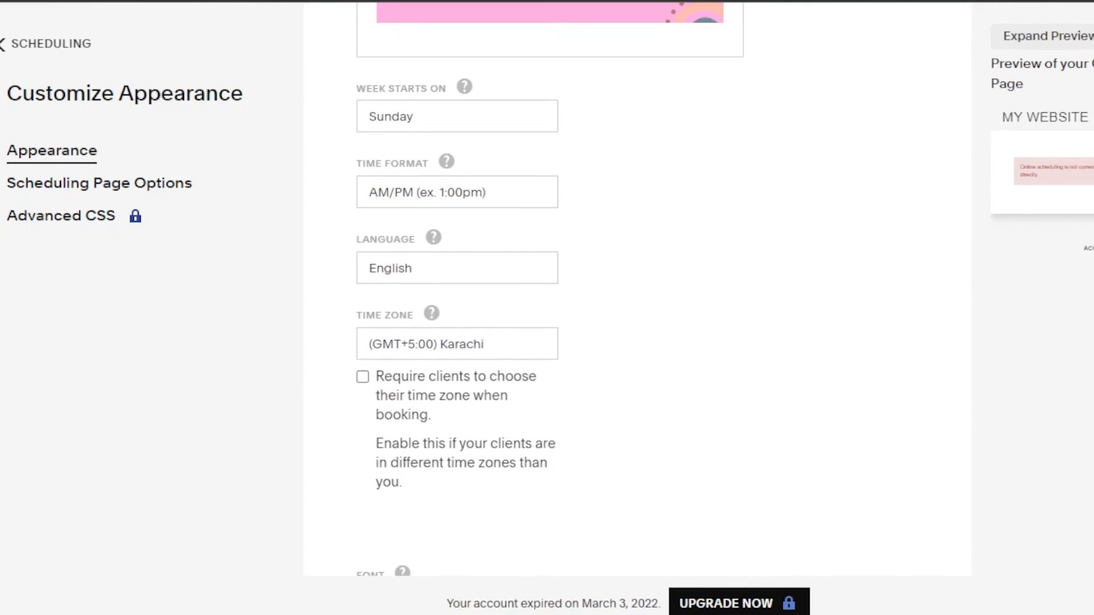
scroll(382, 295, up, 8)
scroll(550, 291, up, 5)
scroll(549, 291, down, 5)
scroll(550, 289, down, 4)
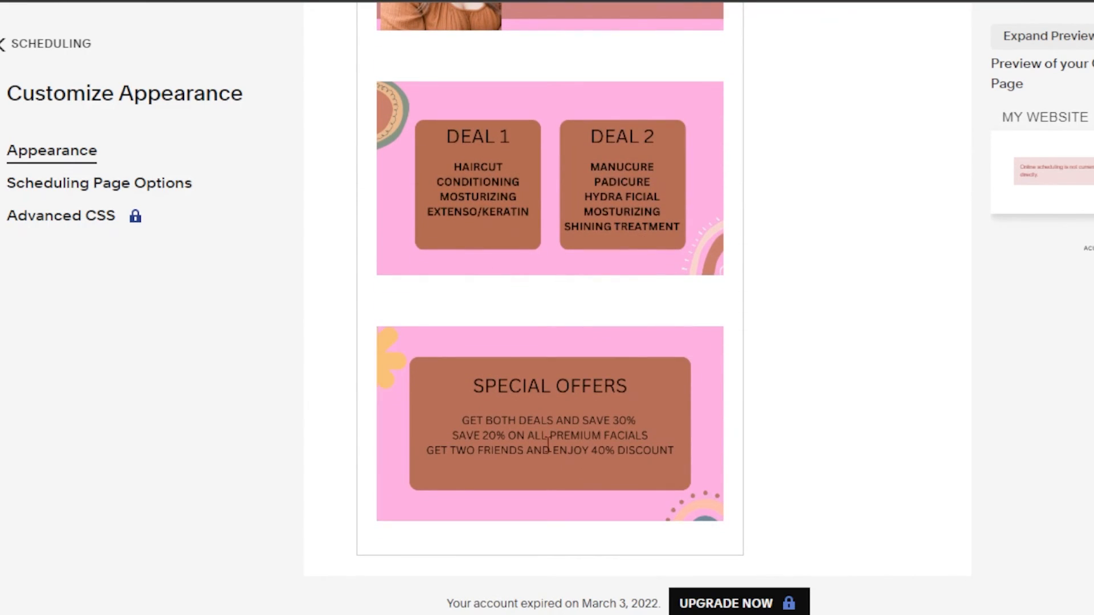
Review the appearance settings, from the template, business details and logo through the three instruction banners to the week, time and language options.
scroll(549, 290, down, 9)
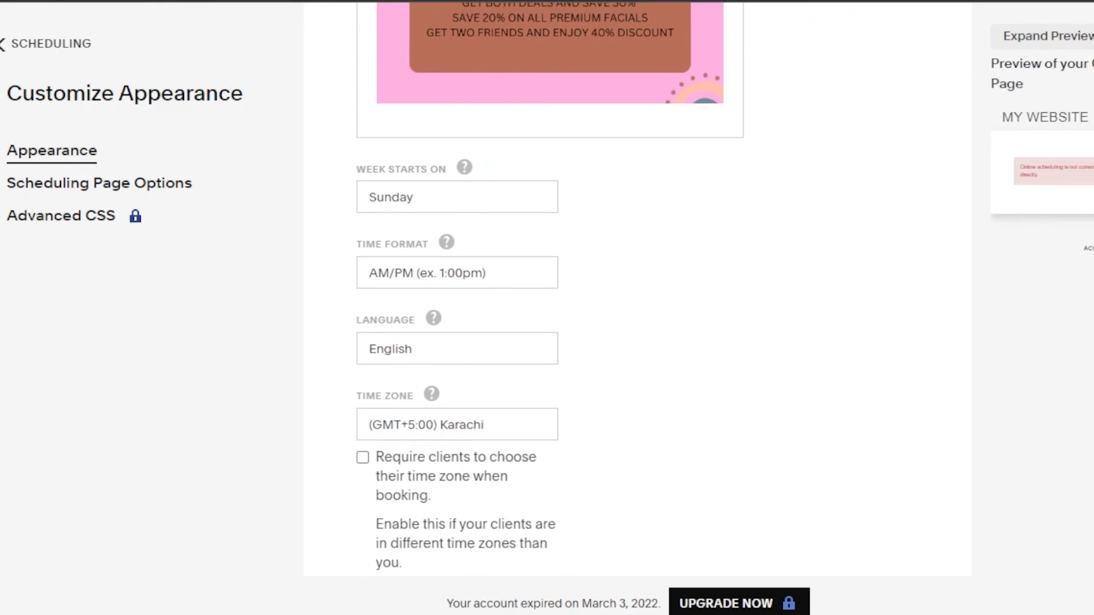
scroll(549, 289, up, 6)
scroll(550, 290, up, 15)
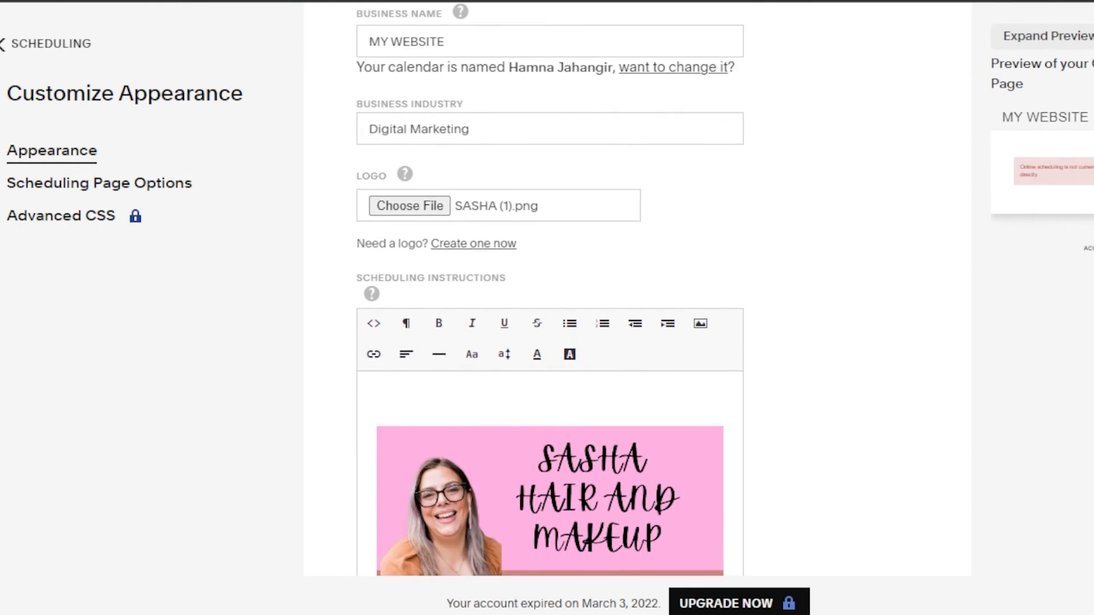
scroll(550, 290, down, 20)
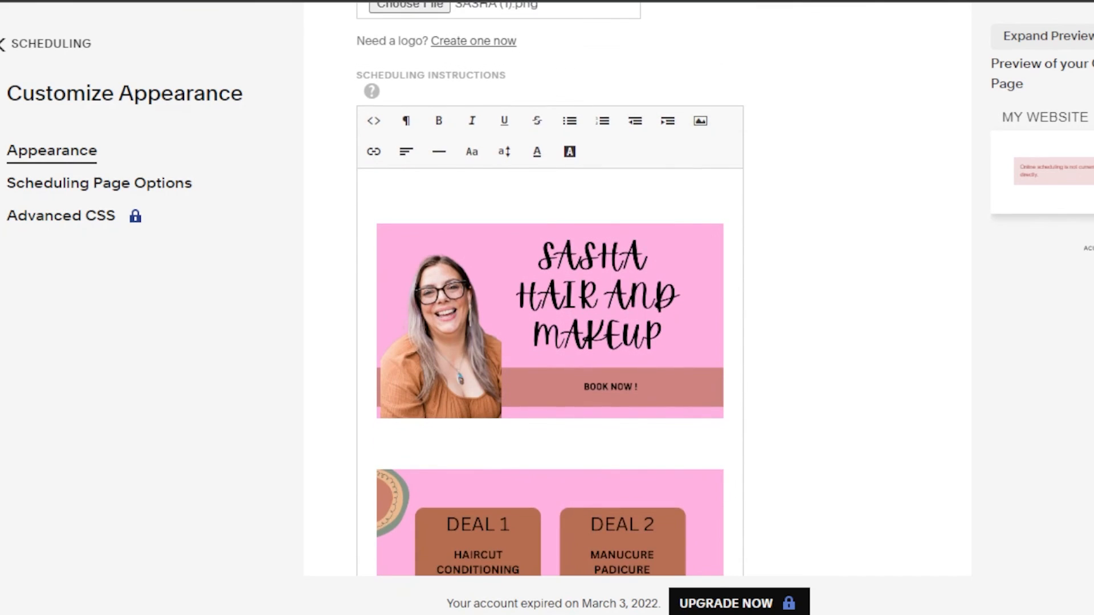
scroll(803, 132, up, 5)
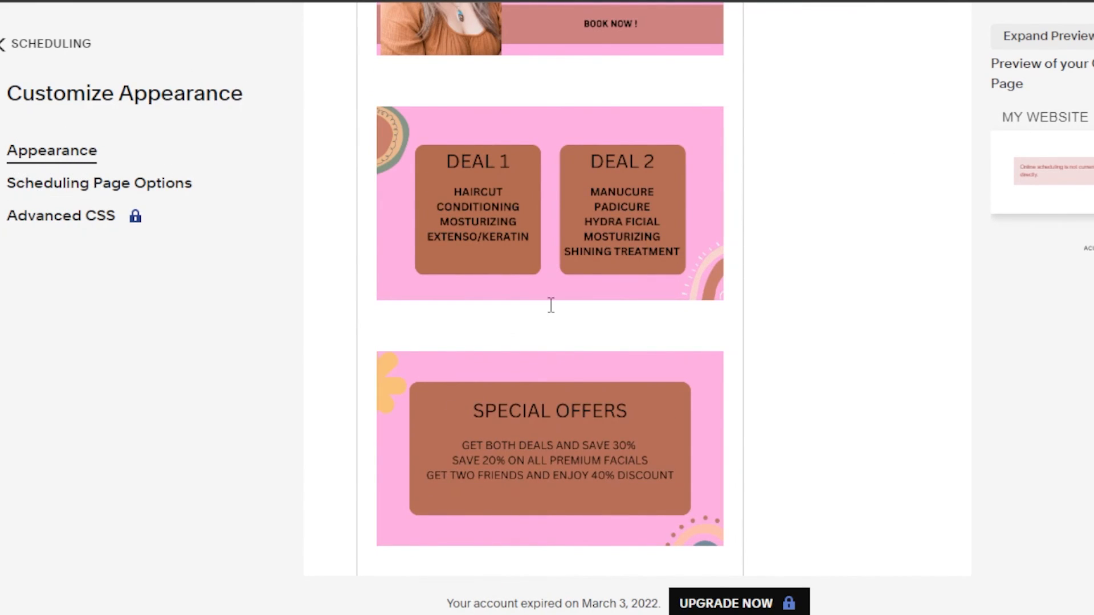
scroll(550, 289, down, 11)
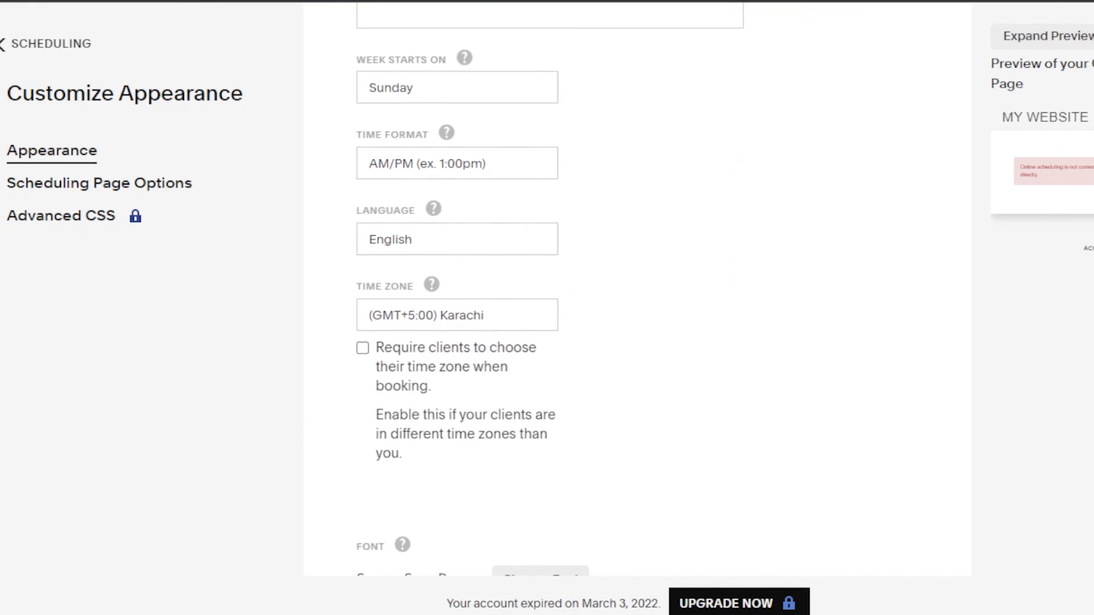
scroll(550, 289, up, 15)
scroll(549, 290, up, 10)
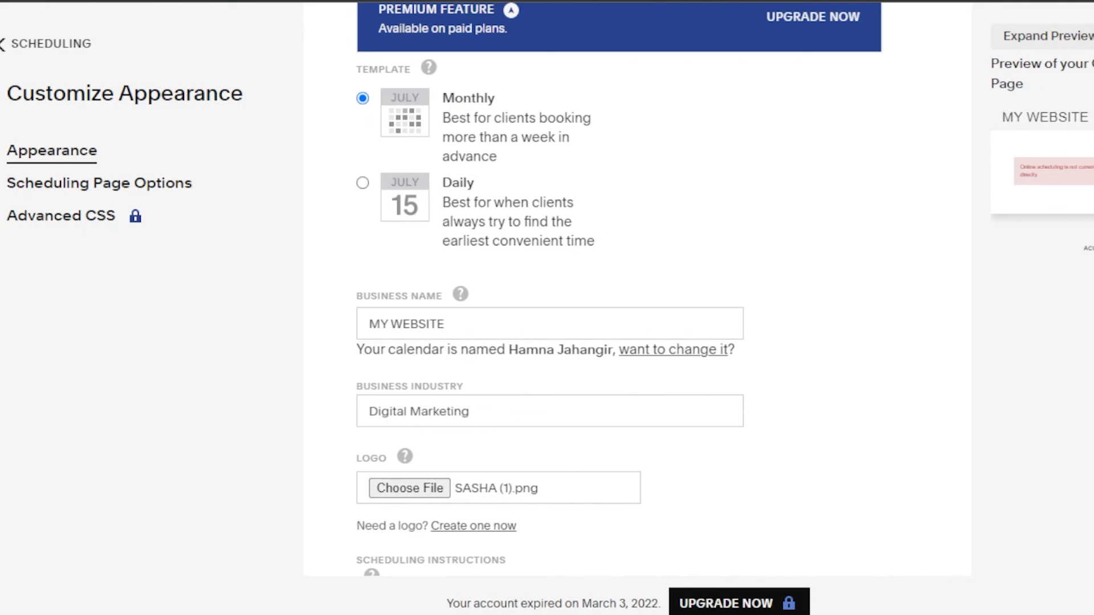
scroll(549, 289, down, 14)
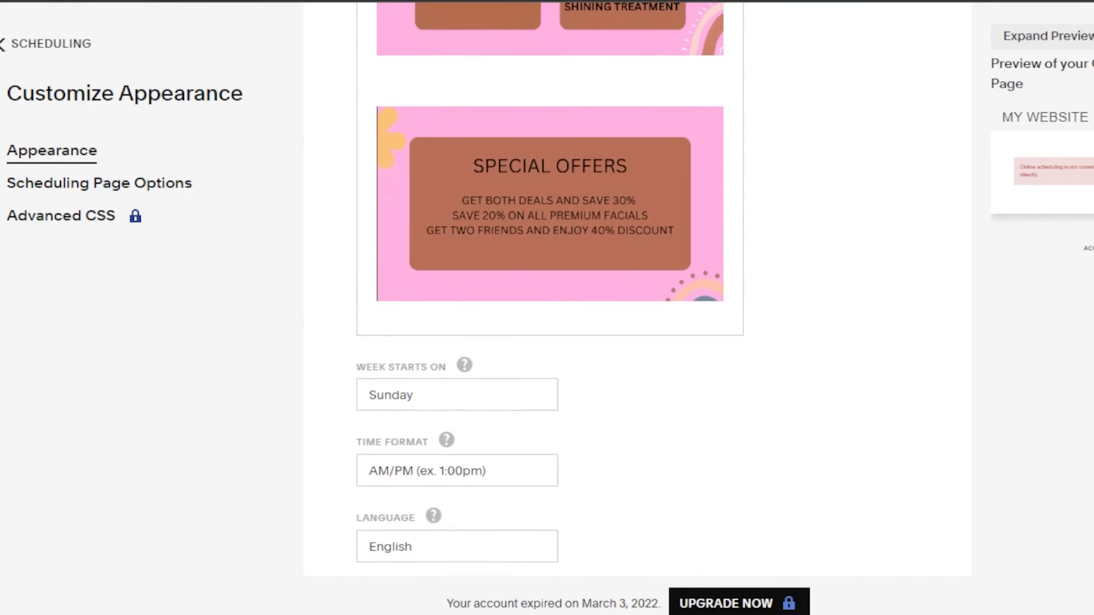
scroll(550, 290, up, 5)
scroll(549, 289, up, 5)
scroll(549, 289, down, 10)
scroll(550, 289, up, 20)
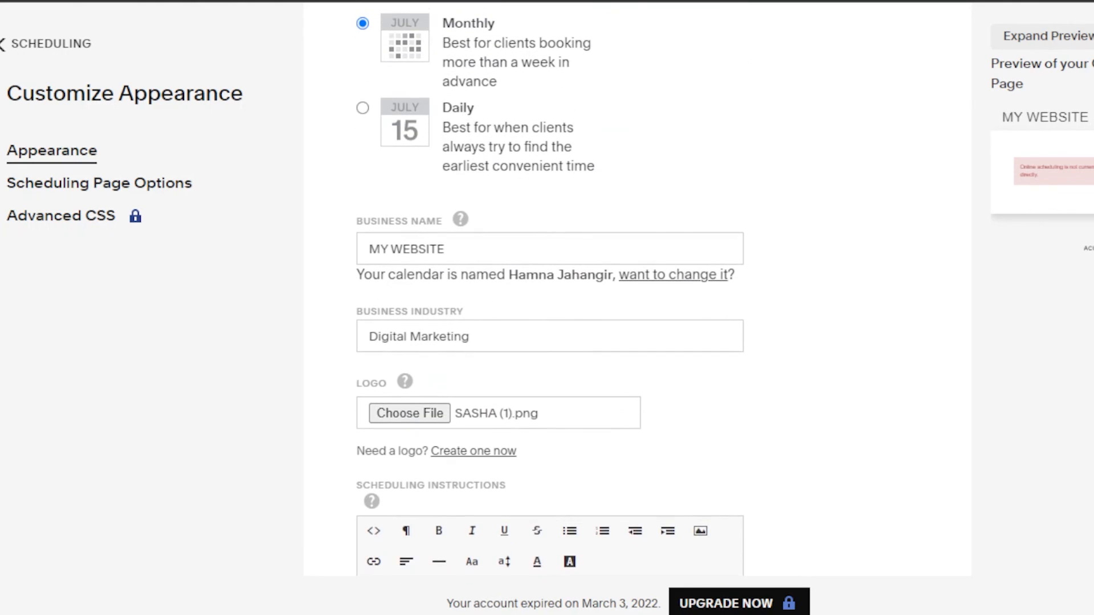
scroll(549, 289, up, 4)
scroll(550, 289, down, 20)
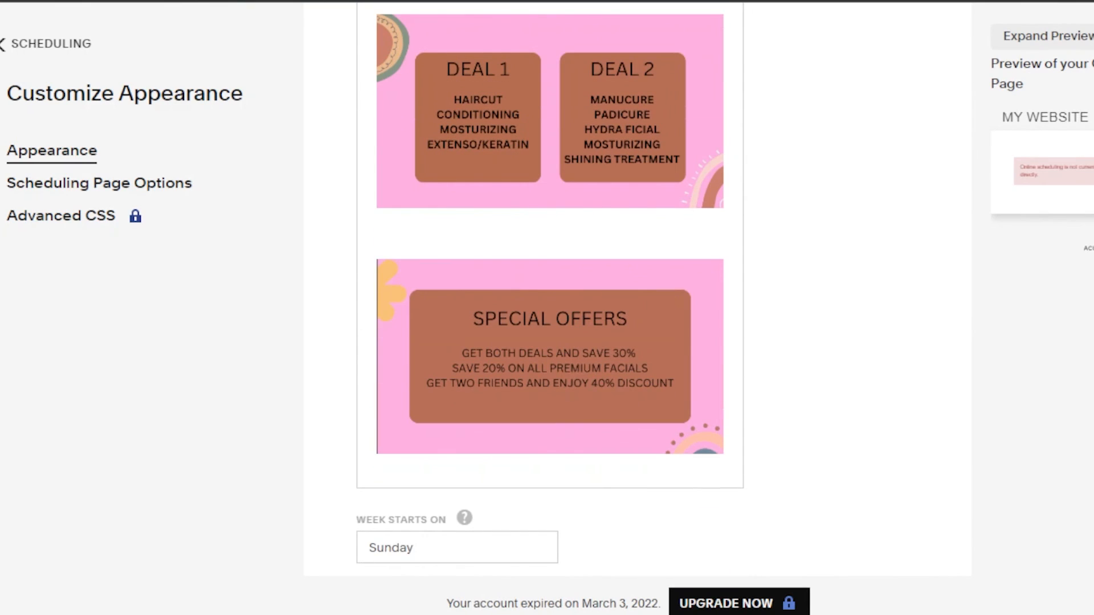
scroll(550, 290, down, 2)
scroll(550, 290, up, 5)
scroll(550, 289, up, 3)
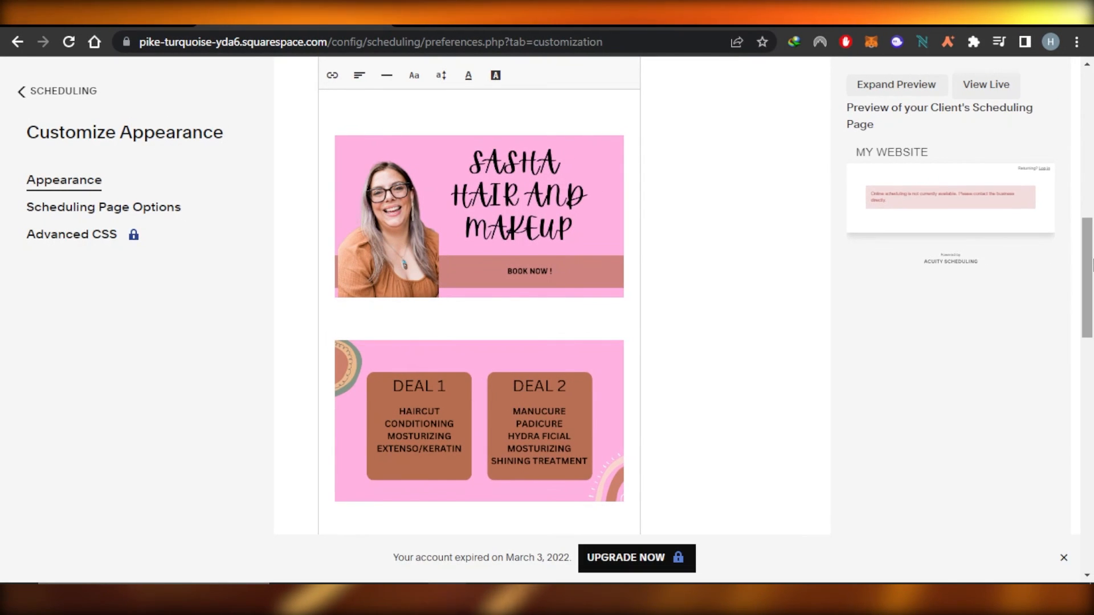
drag(1089, 254, 1092, 321)
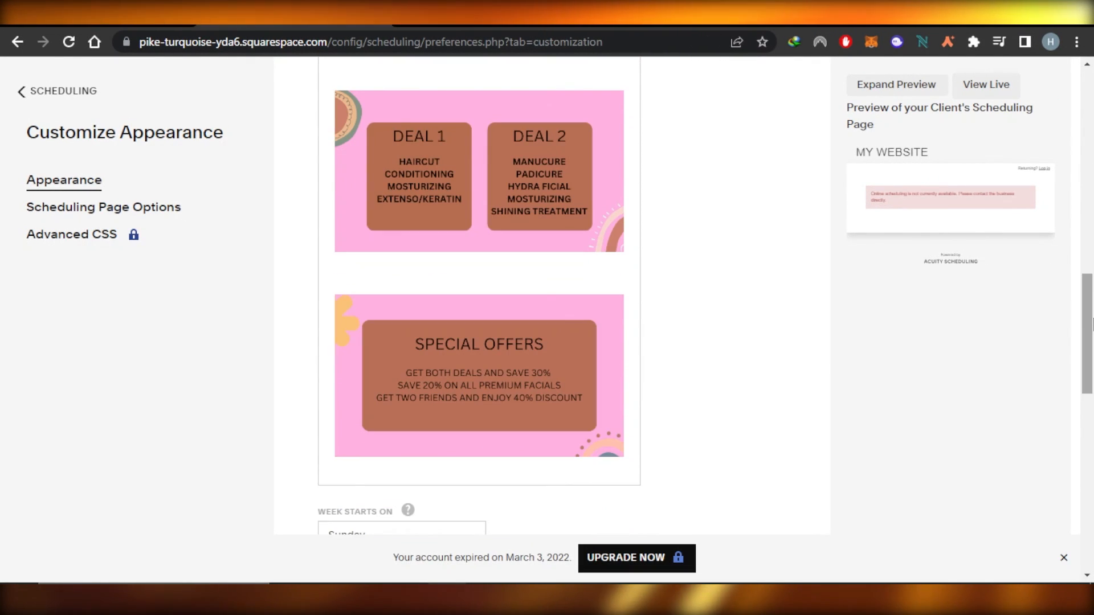